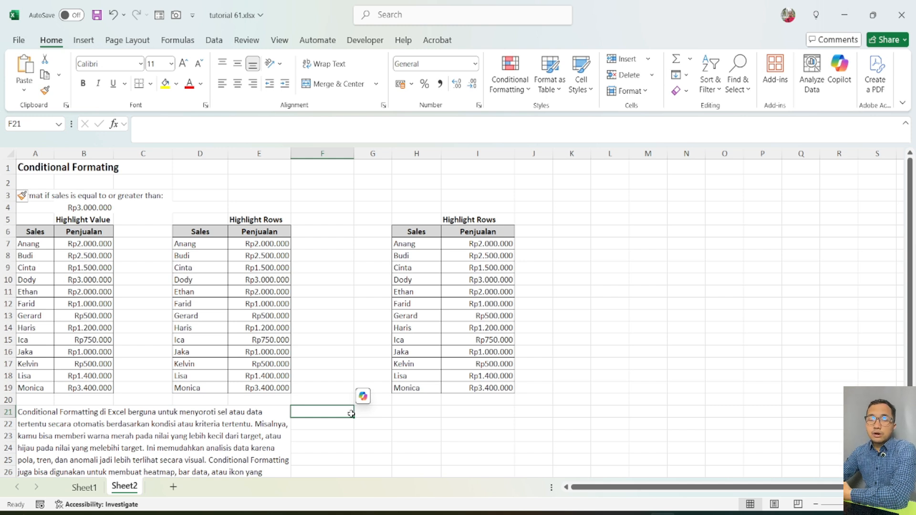
Review the sales tables, the explanatory note below them and the threshold in cell B4.
scroll(334, 414, down, 1)
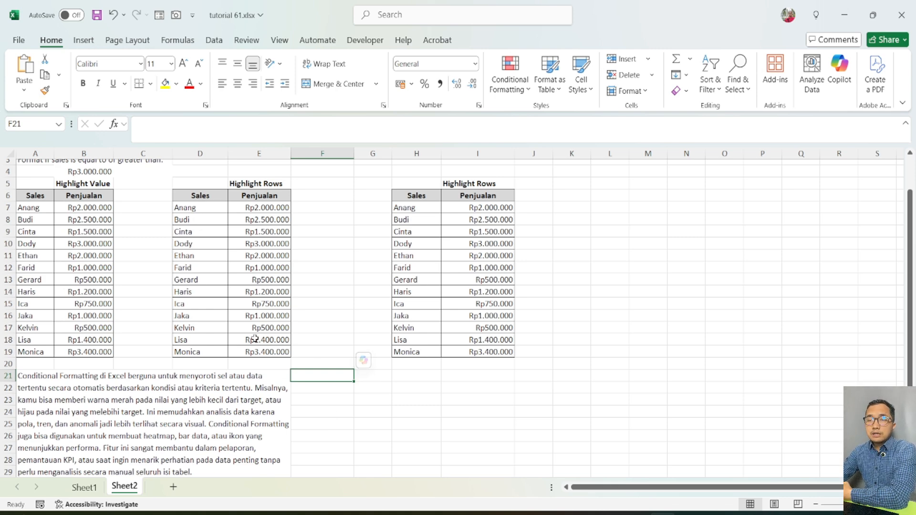
scroll(253, 334, up, 1)
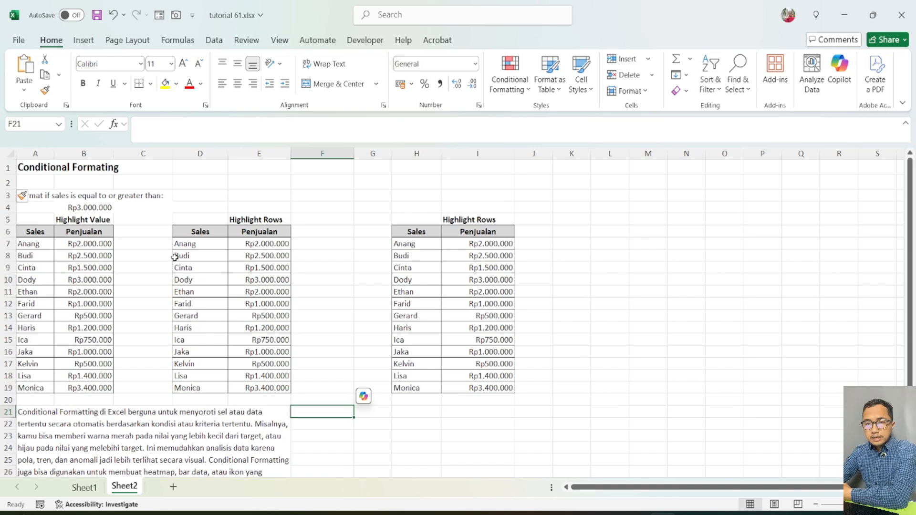
click(143, 244)
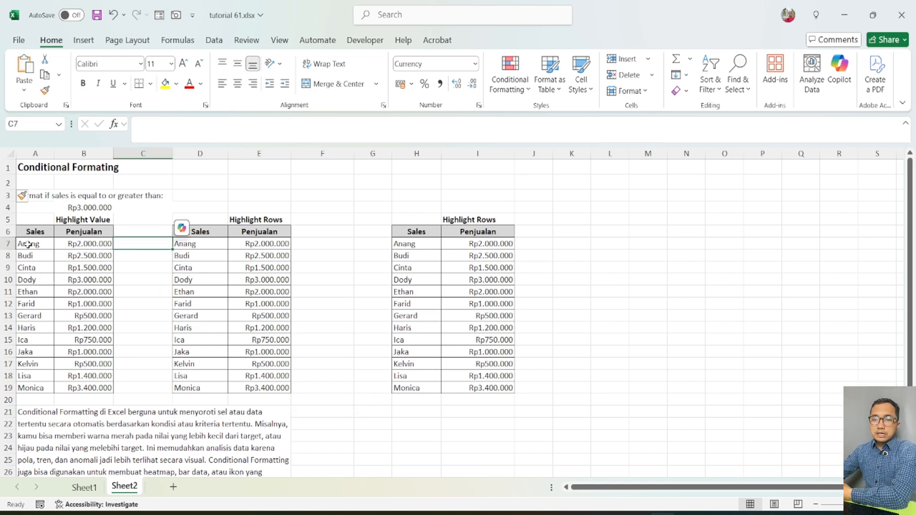
drag(101, 245, 90, 389)
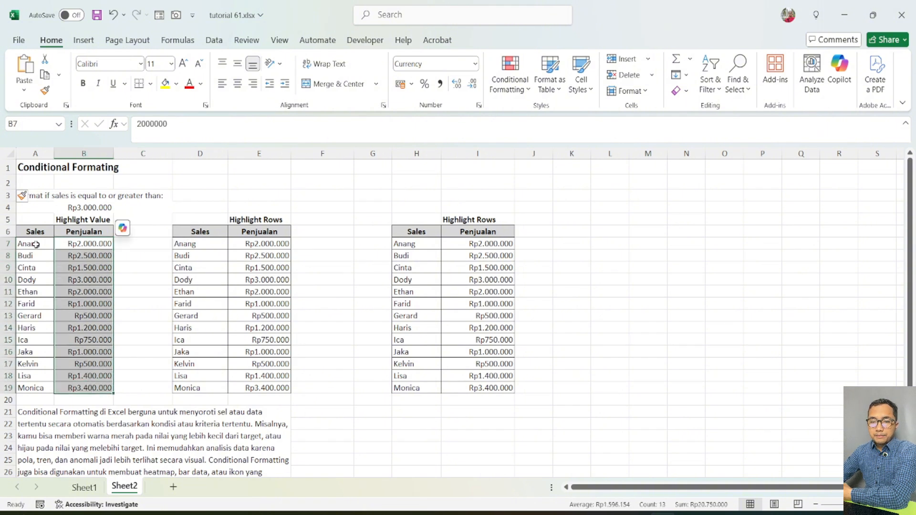
drag(35, 245, 26, 377)
click(90, 208)
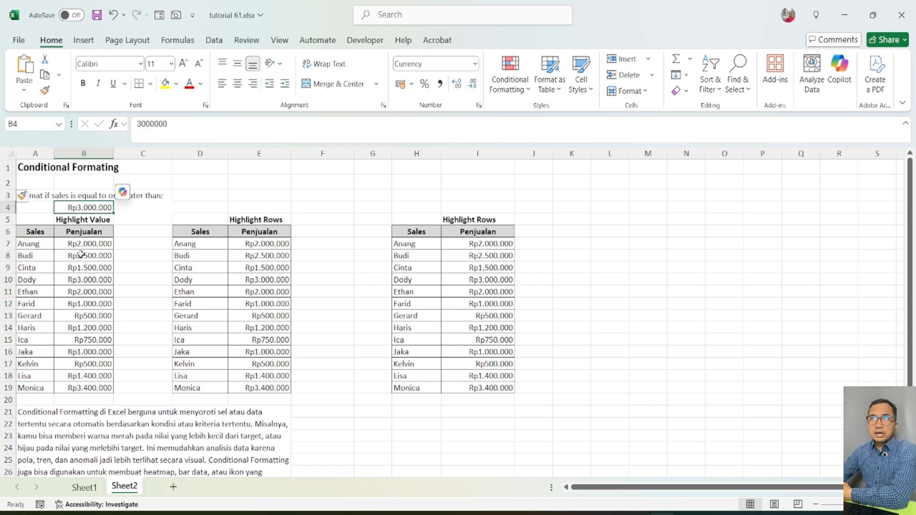
click(123, 317)
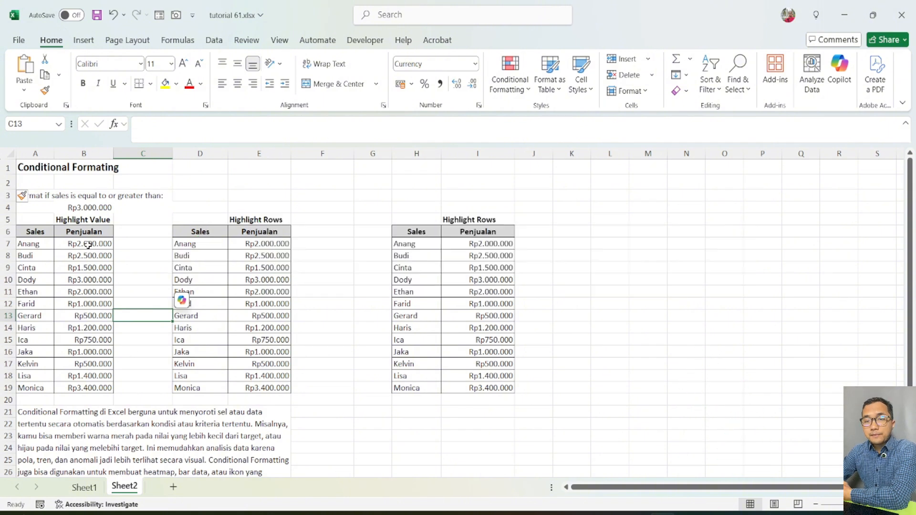
click(122, 264)
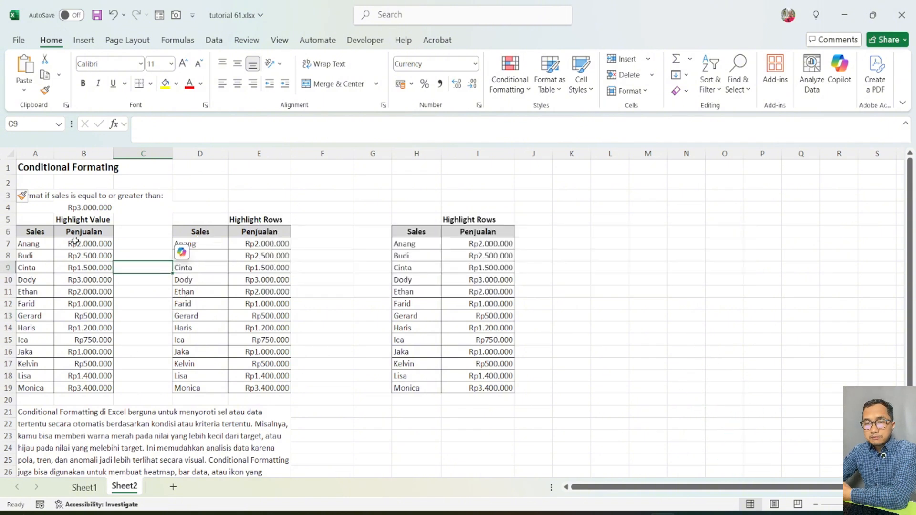
Highlight values in B7:B19 that are greater than cell $B$4 with Light Red Fill with Dark Red Text.
drag(76, 241, 72, 387)
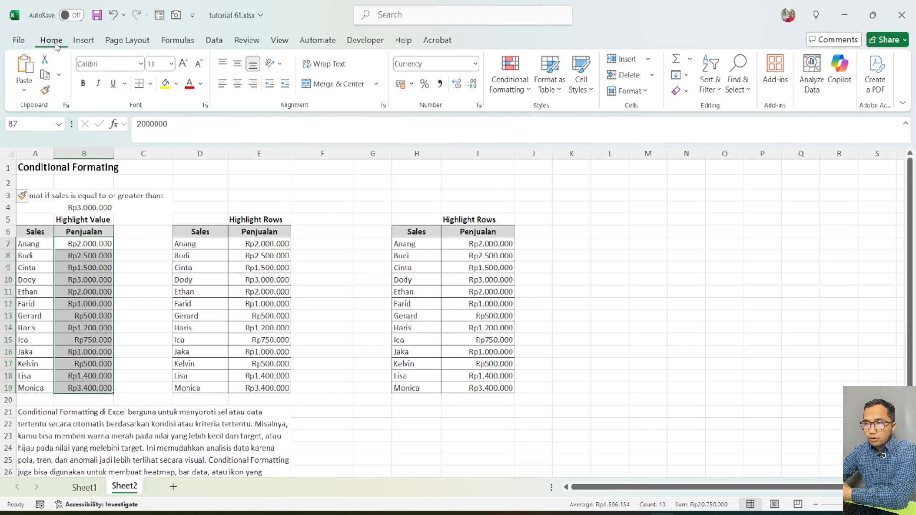
click(527, 95)
mouse_move(562, 119)
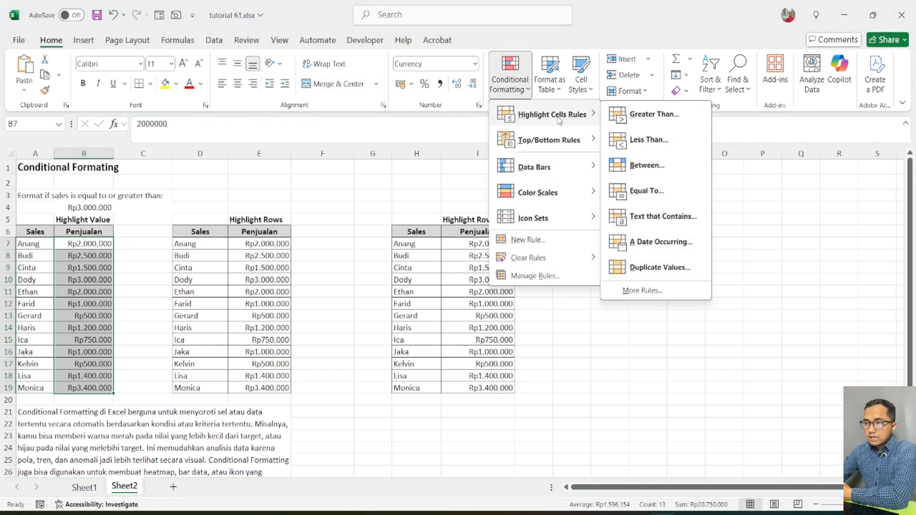
click(673, 119)
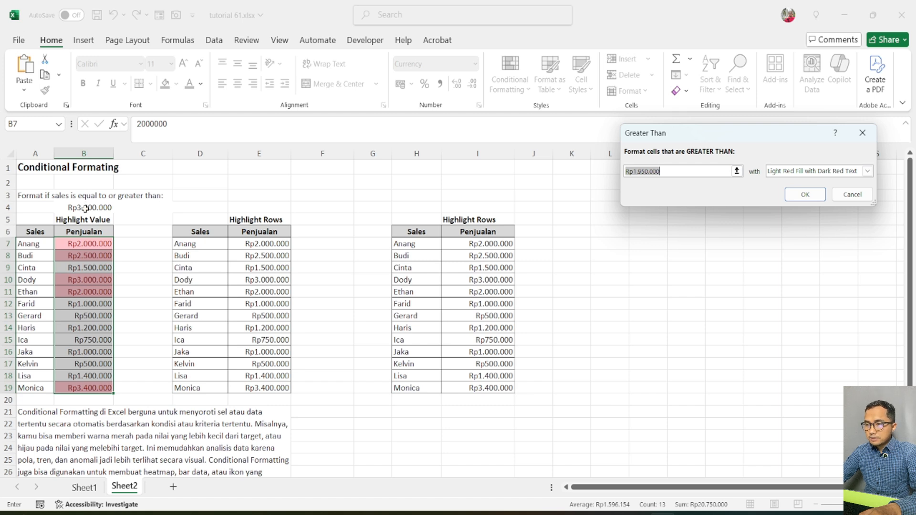
drag(734, 138, 292, 133)
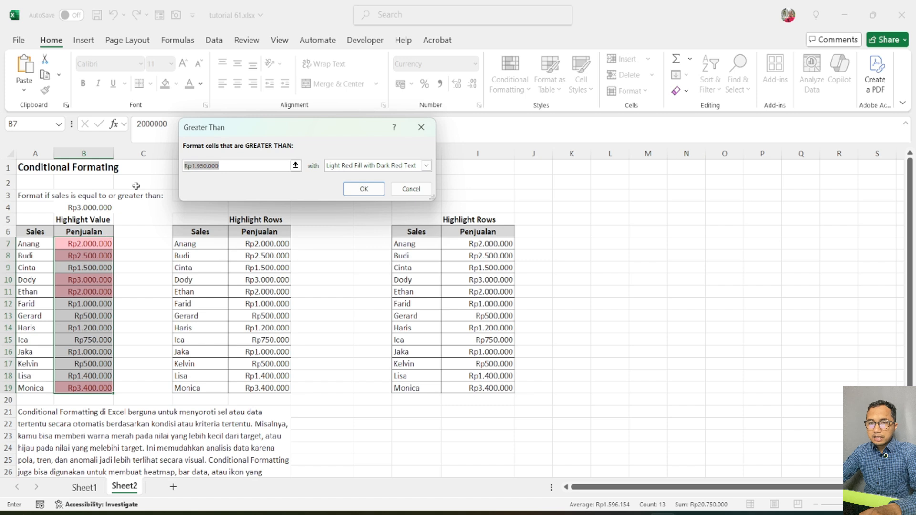
click(85, 208)
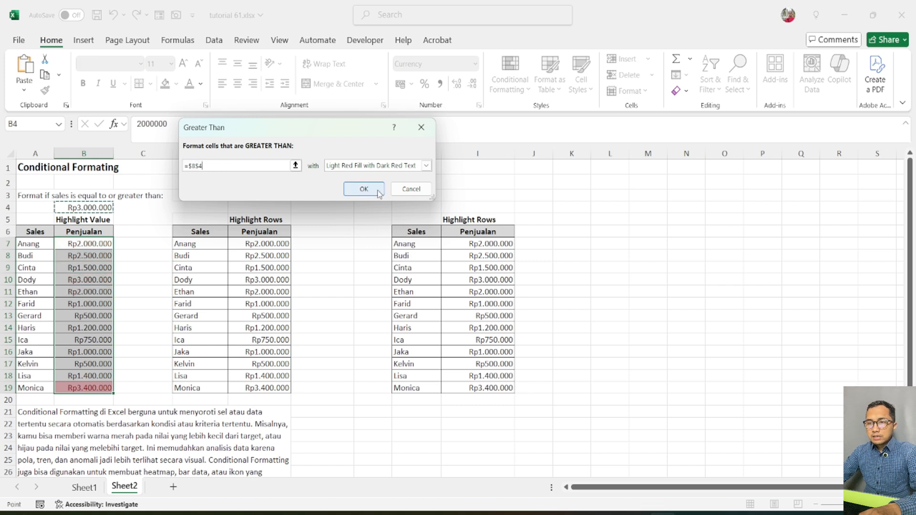
click(363, 189)
click(79, 303)
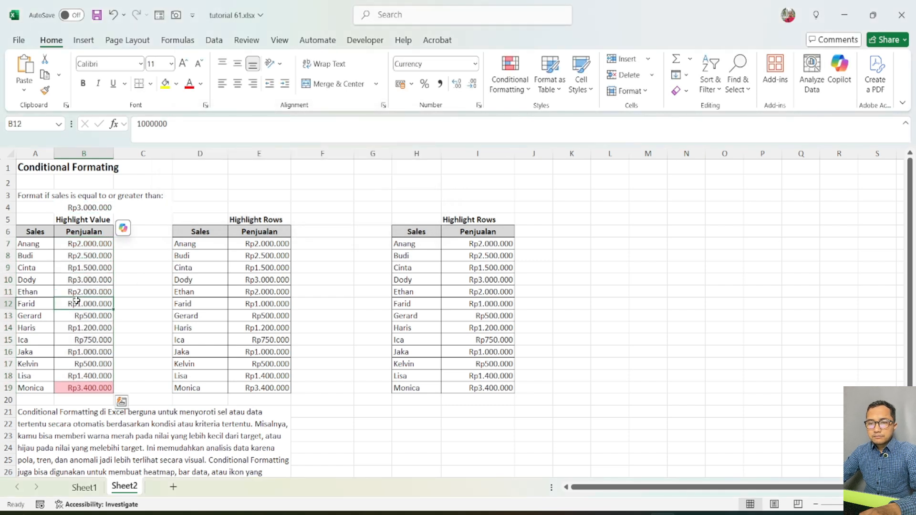
drag(93, 233, 89, 389)
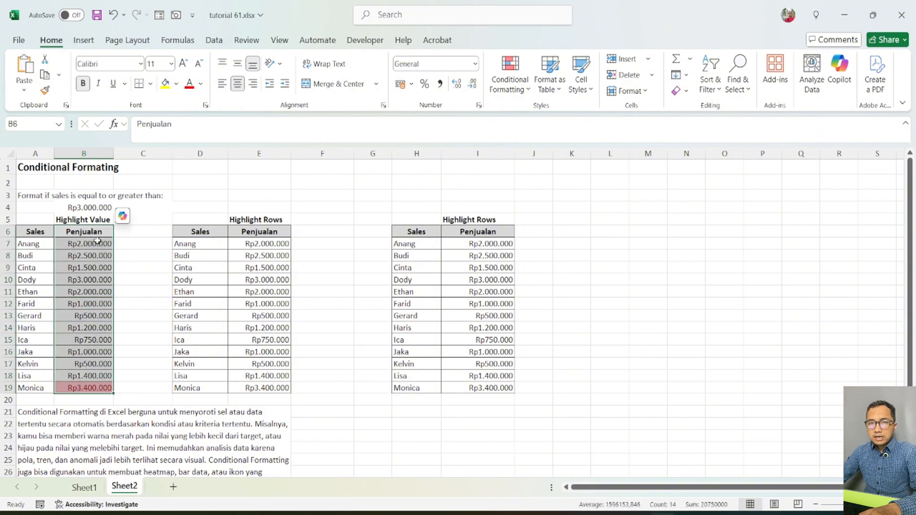
click(36, 399)
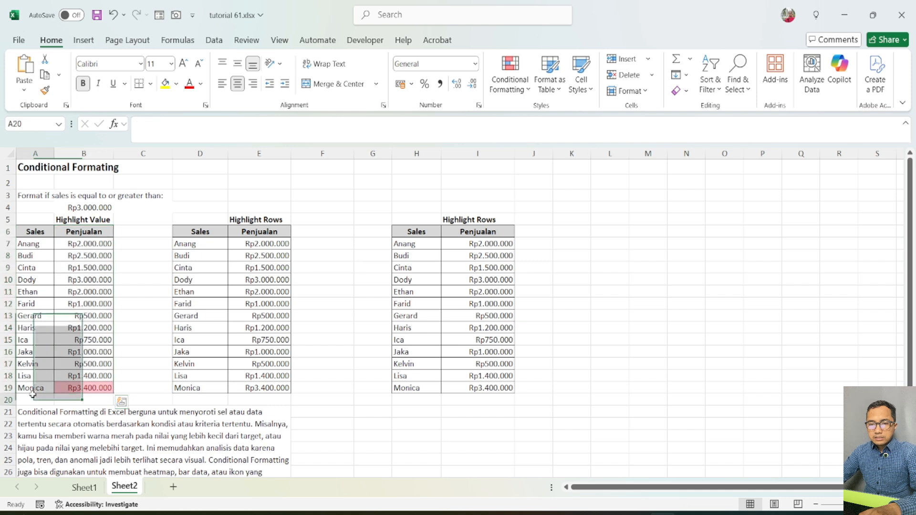
click(87, 384)
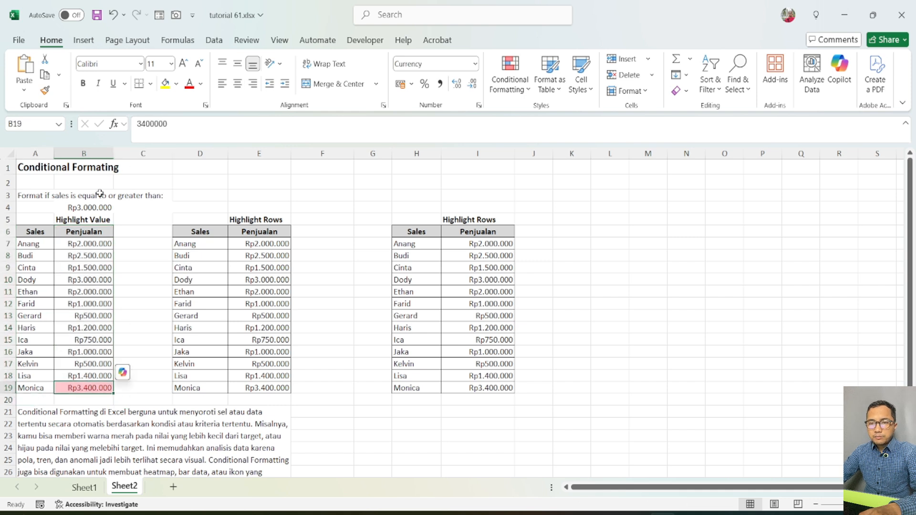
Change the sales threshold in cell B4 to 2000000.
click(93, 207)
click(142, 125)
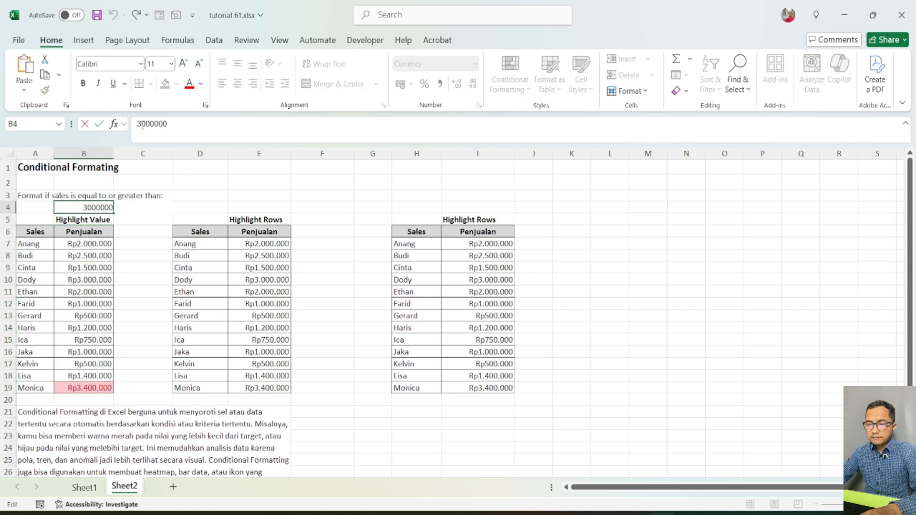
key(Return)
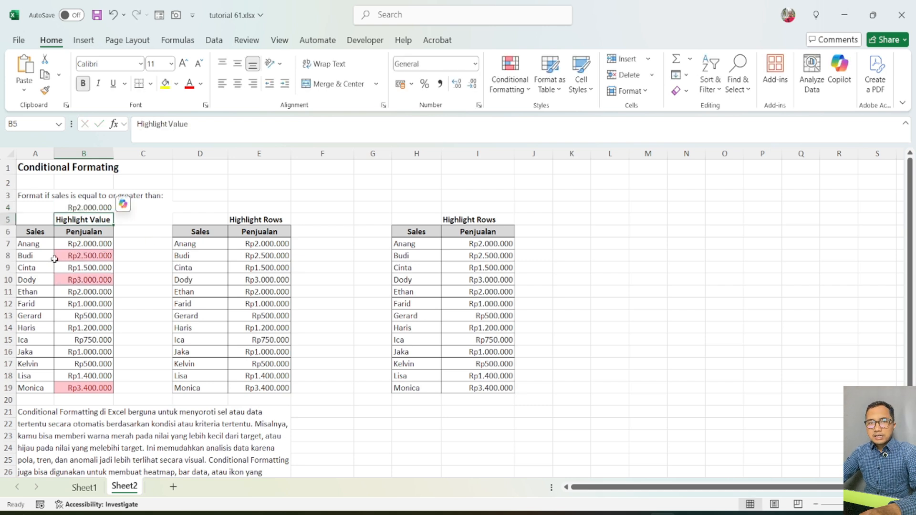
Check the highlighted values in the Highlight Value table against the B4 threshold, and look over the Penjualan column in column E.
click(83, 261)
click(88, 280)
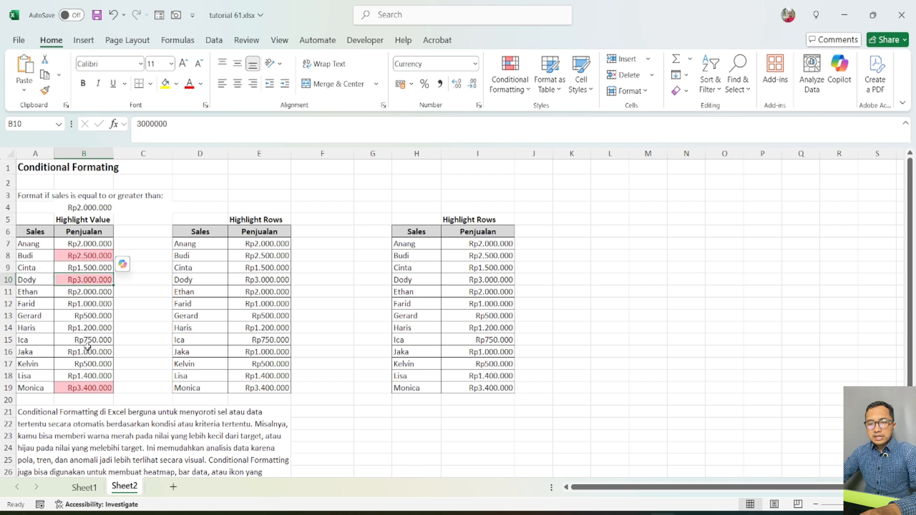
click(85, 387)
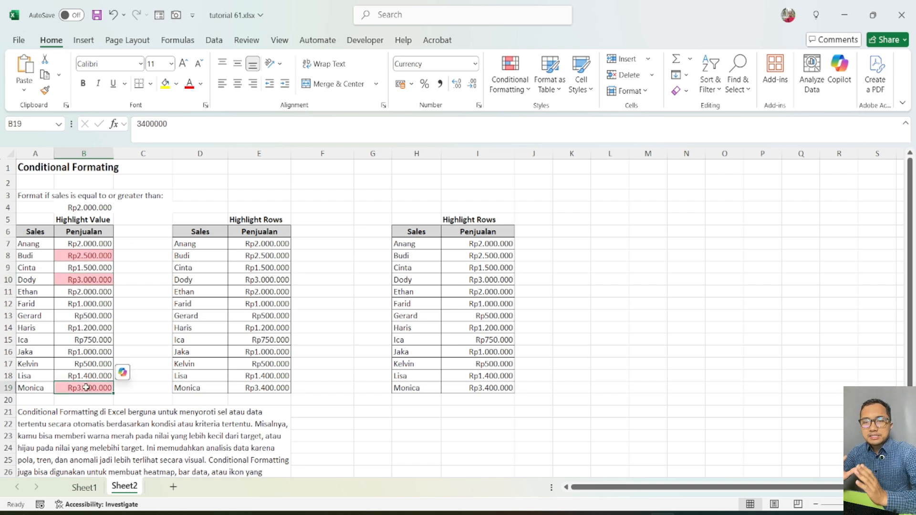
click(102, 206)
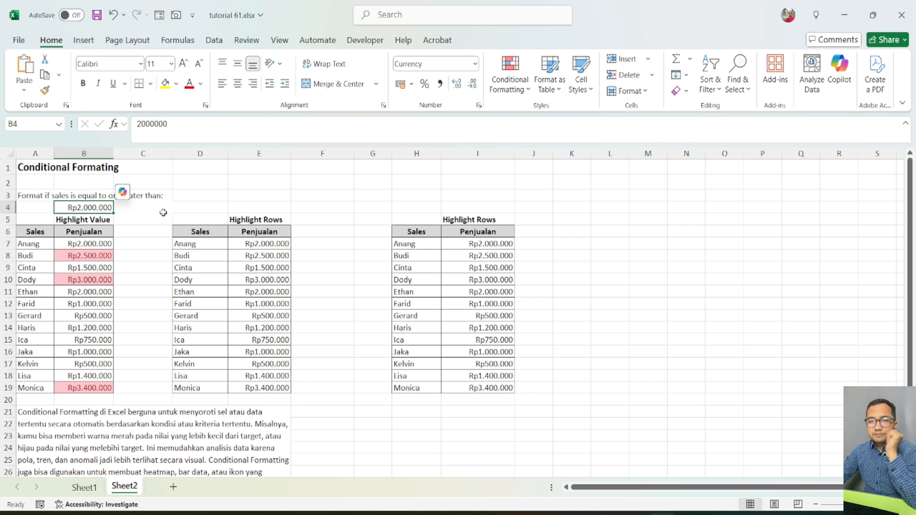
click(131, 275)
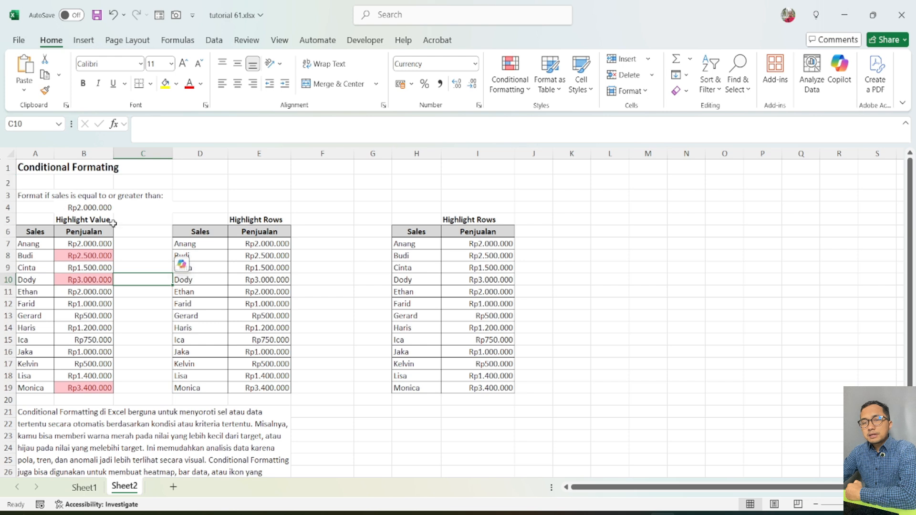
drag(98, 243, 103, 267)
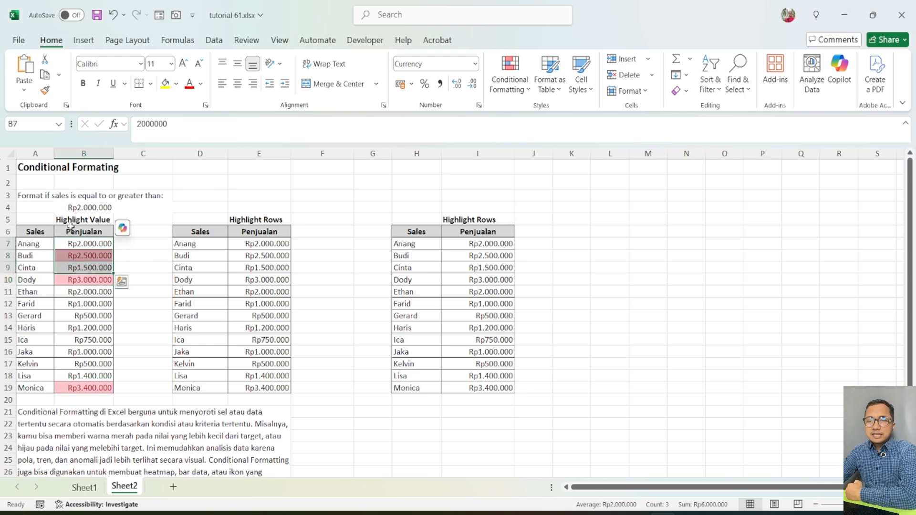
click(86, 209)
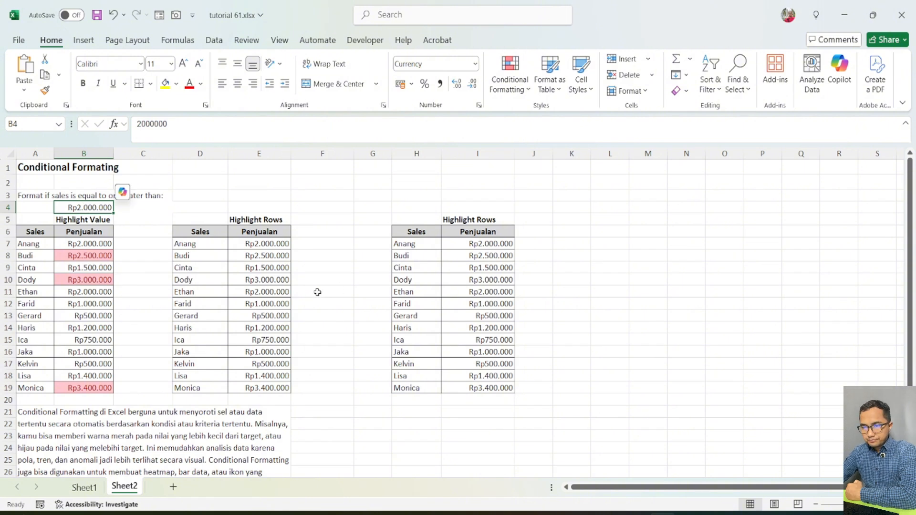
click(258, 244)
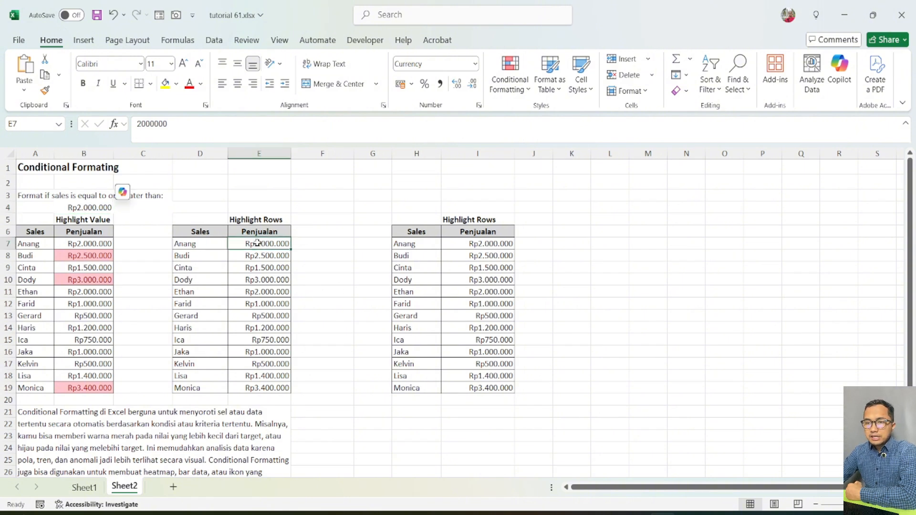
click(270, 327)
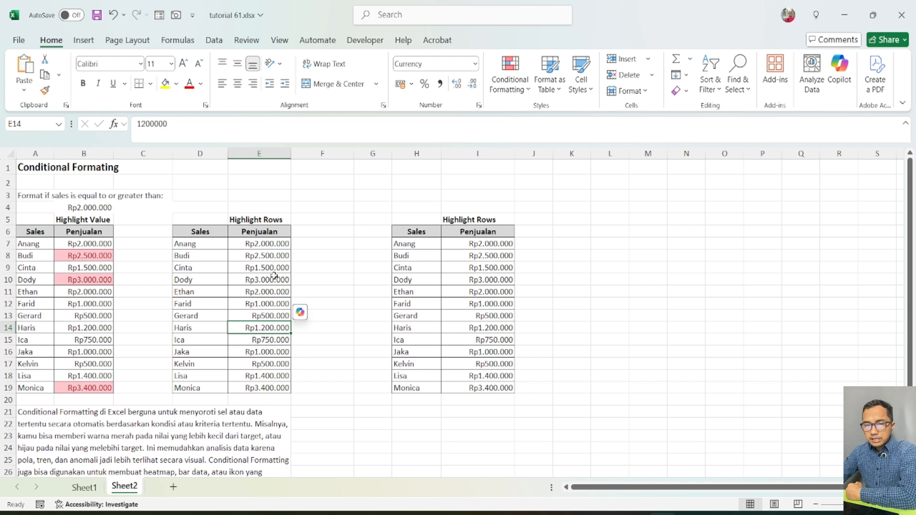
click(273, 243)
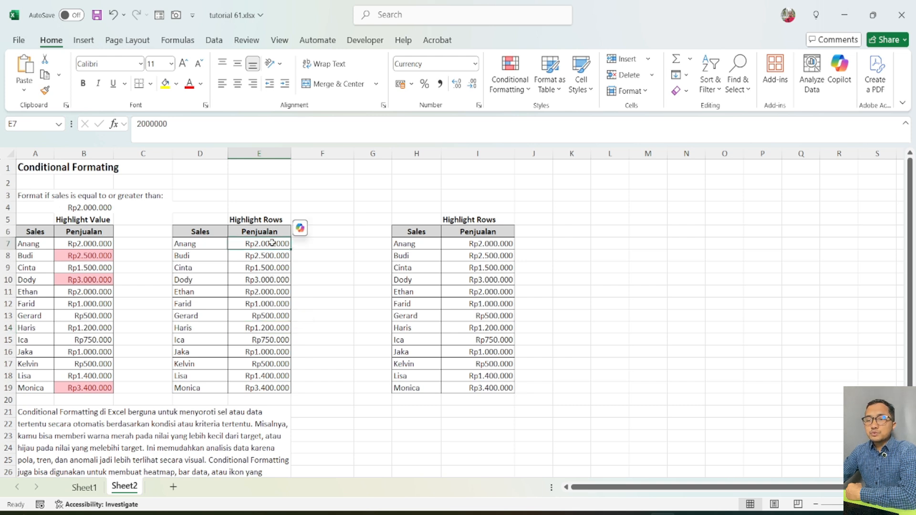
click(320, 337)
Start a new conditional formatting rule for E7:E19 that uses a formula to determine which cells to format.
drag(274, 244, 269, 385)
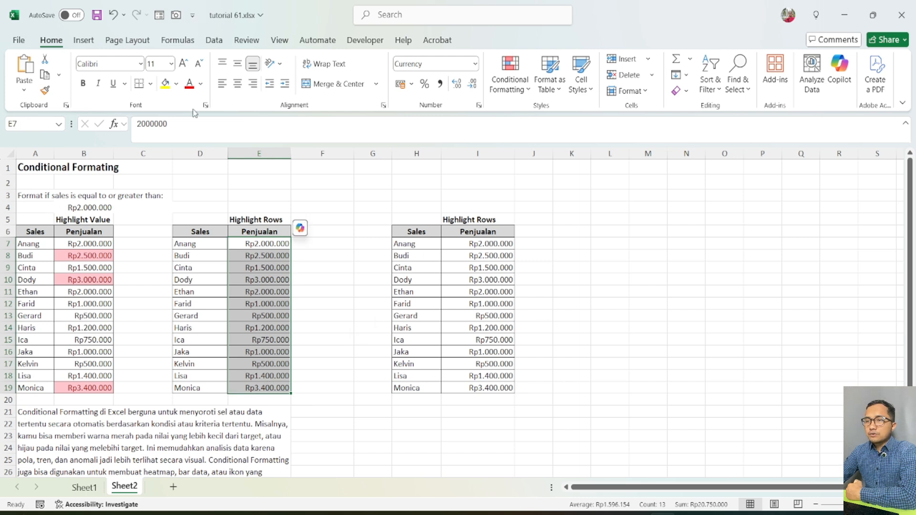
click(525, 95)
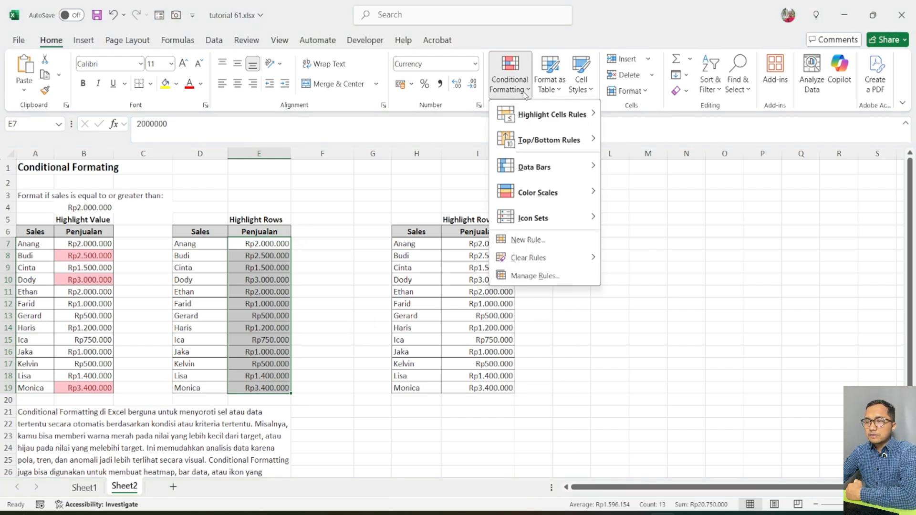
click(524, 239)
drag(269, 32, 422, 46)
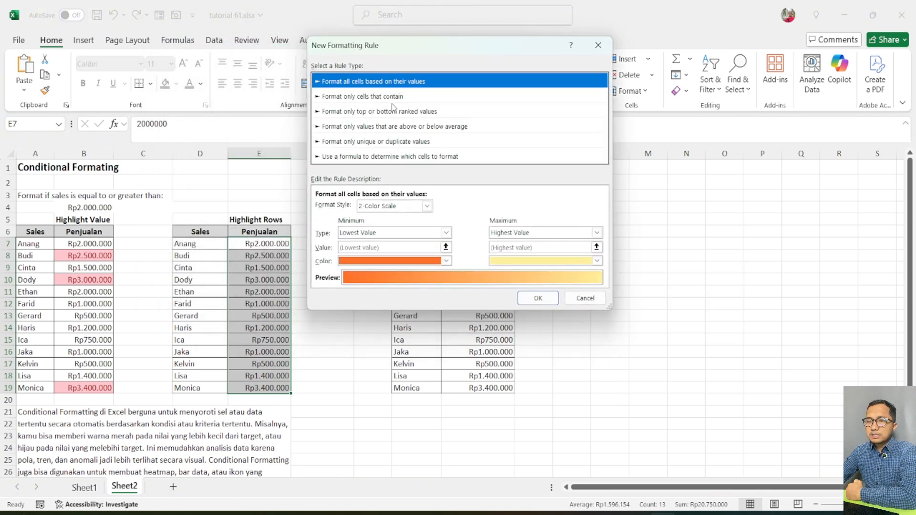
click(351, 157)
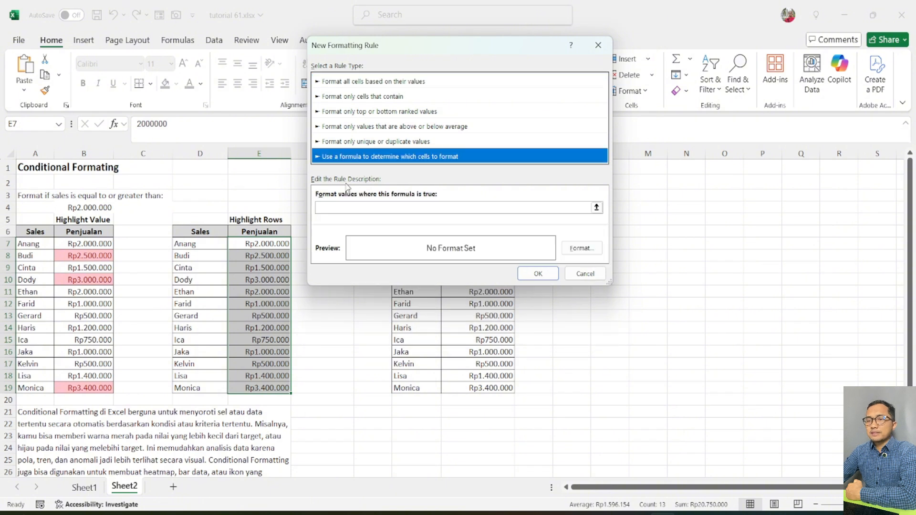
Enter =$E$7>=$B$4 as the formatting rule's formula, referencing the first sales value and the threshold cell.
click(351, 209)
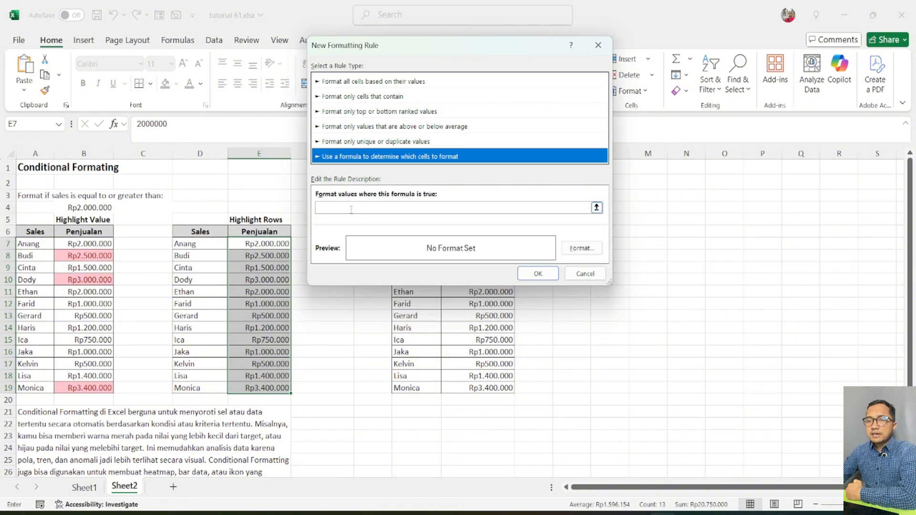
click(264, 245)
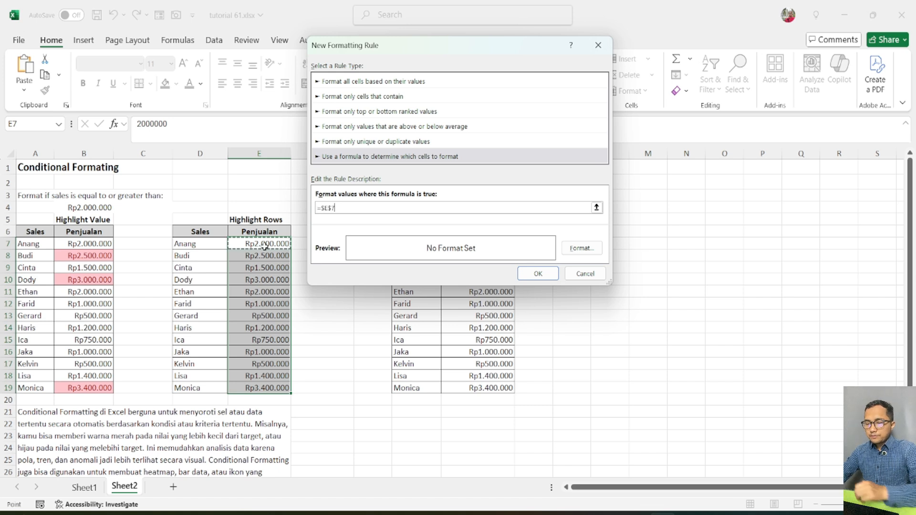
text(>=)
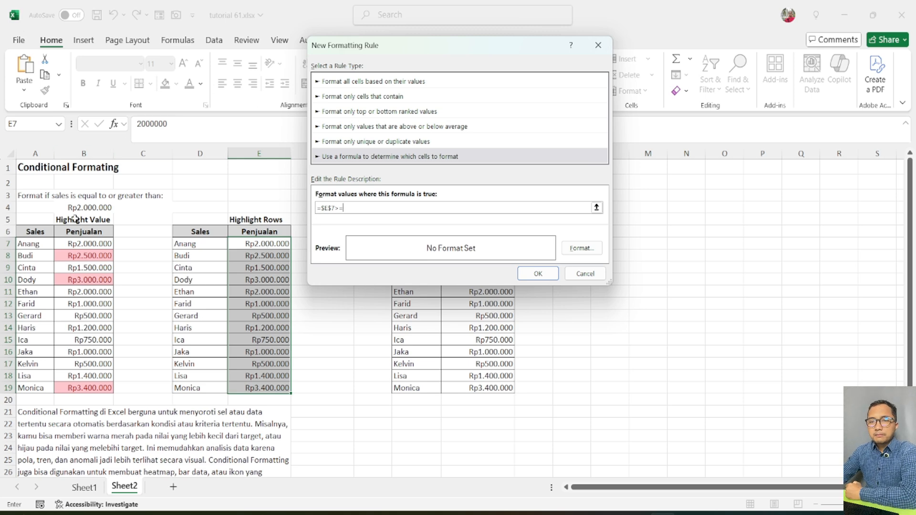
click(90, 209)
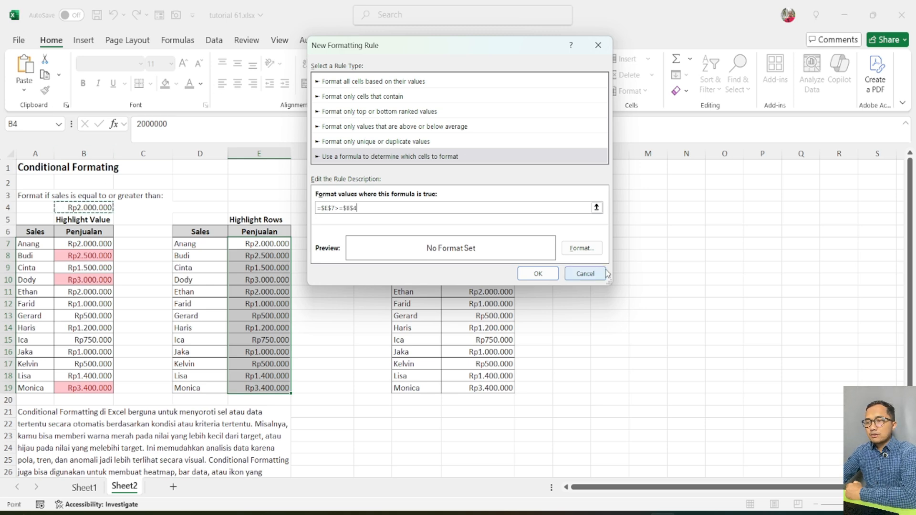
Give the formatting rule a dark blue fill and apply it to the Penjualan values in E7:E19.
click(581, 248)
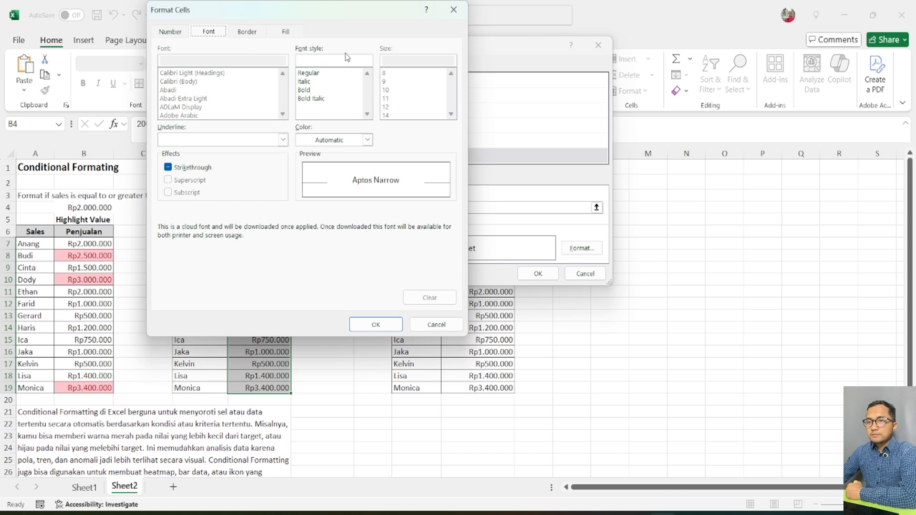
click(288, 32)
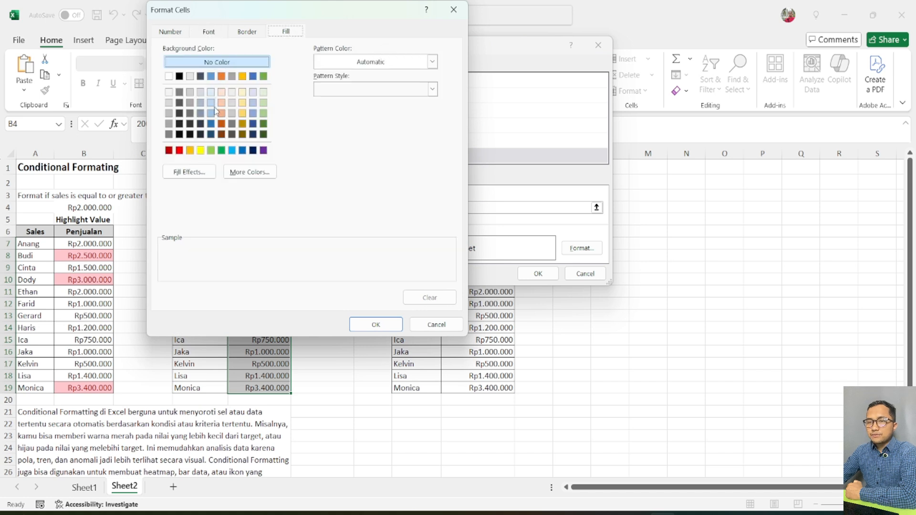
click(211, 123)
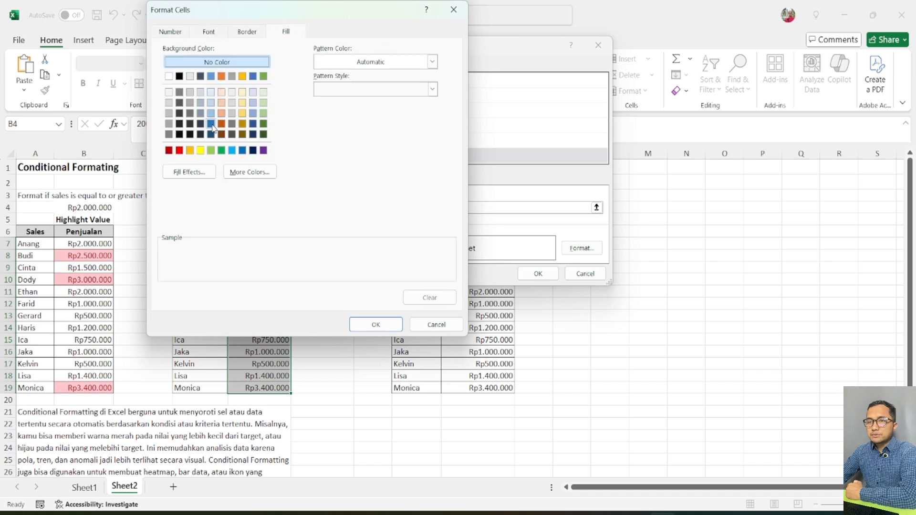
click(363, 325)
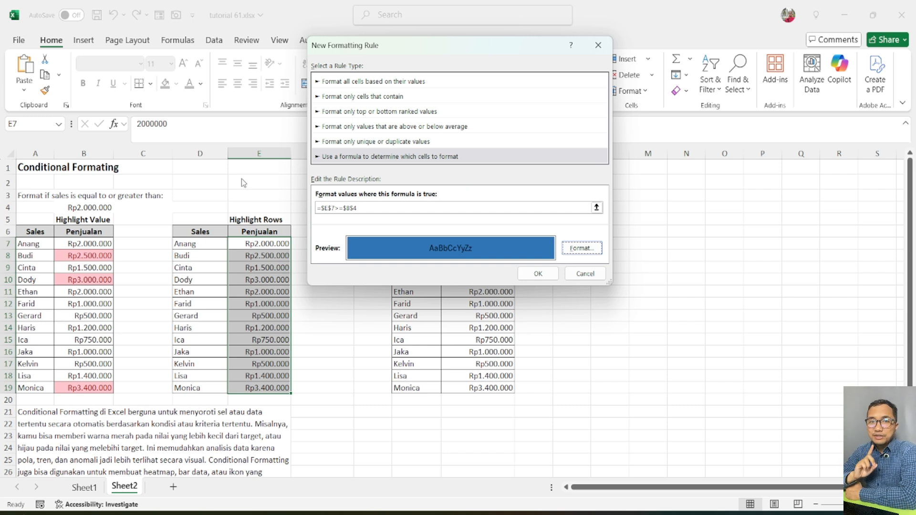
click(544, 276)
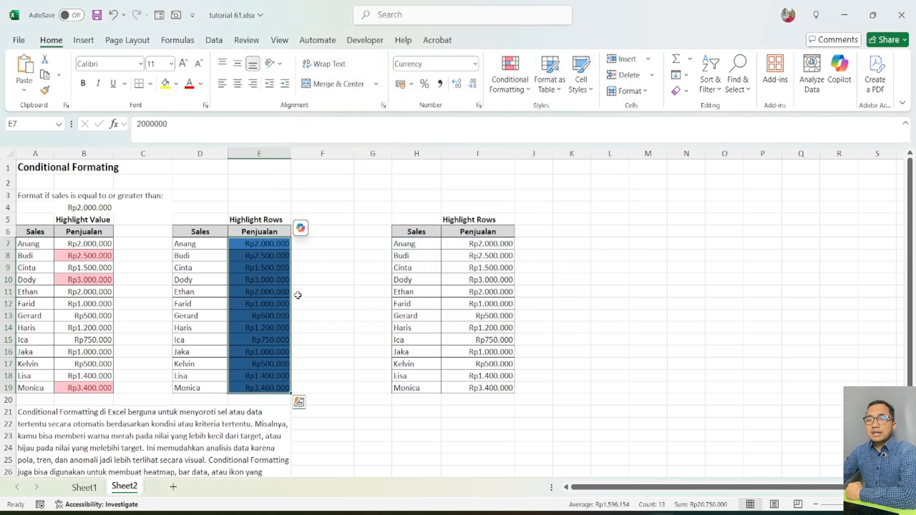
Check which Penjualan cells in column E are filled, and undo the new formatting rule.
click(337, 304)
drag(272, 244, 258, 388)
click(334, 168)
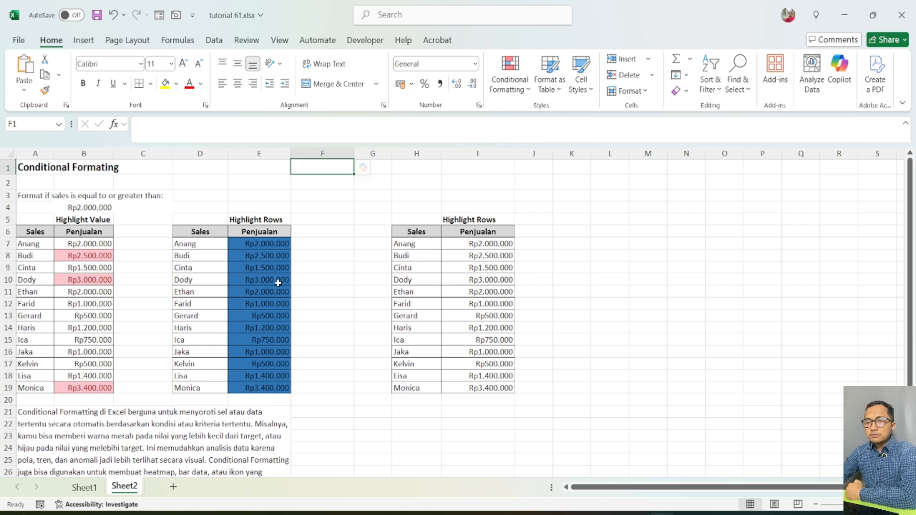
key(Down)
key(Down)
key(Down)
key(Down)
key(Down)
key(Down)
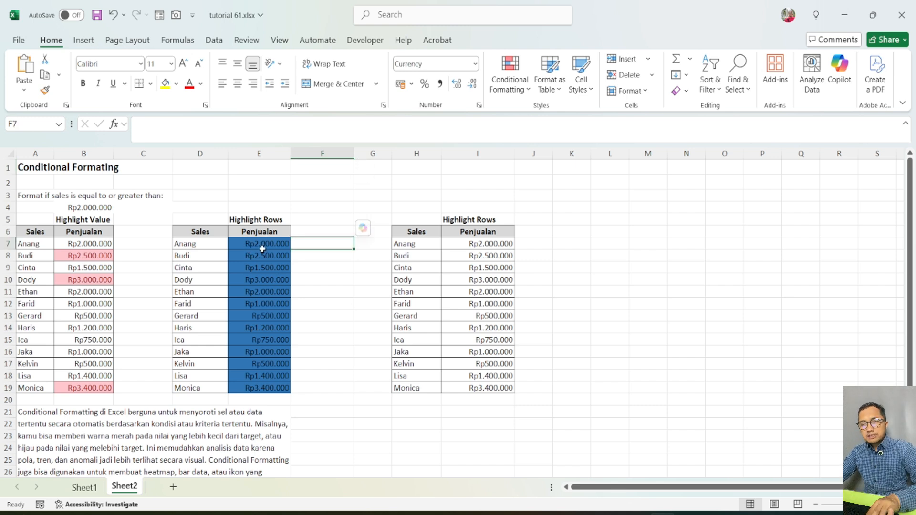
key(ctrl+z)
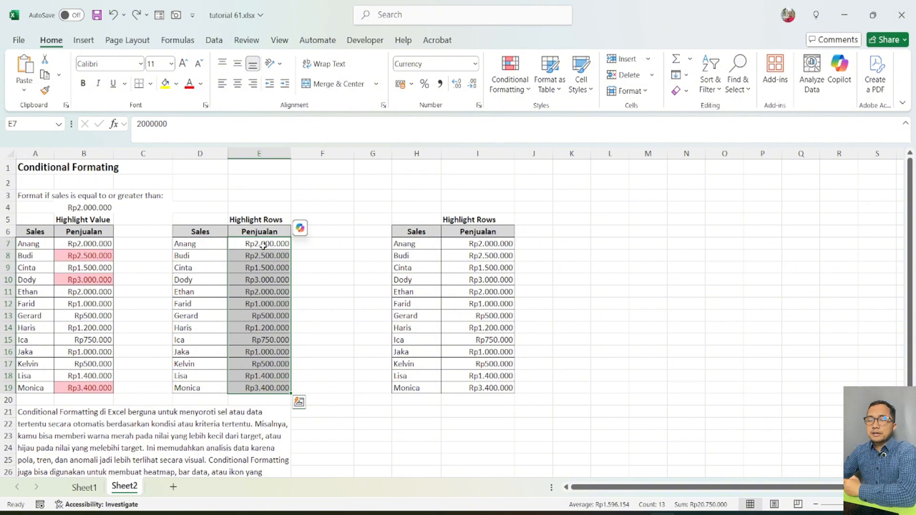
Select E7:E19 again and start a conditional formatting rule based on a formula.
drag(275, 244, 276, 346)
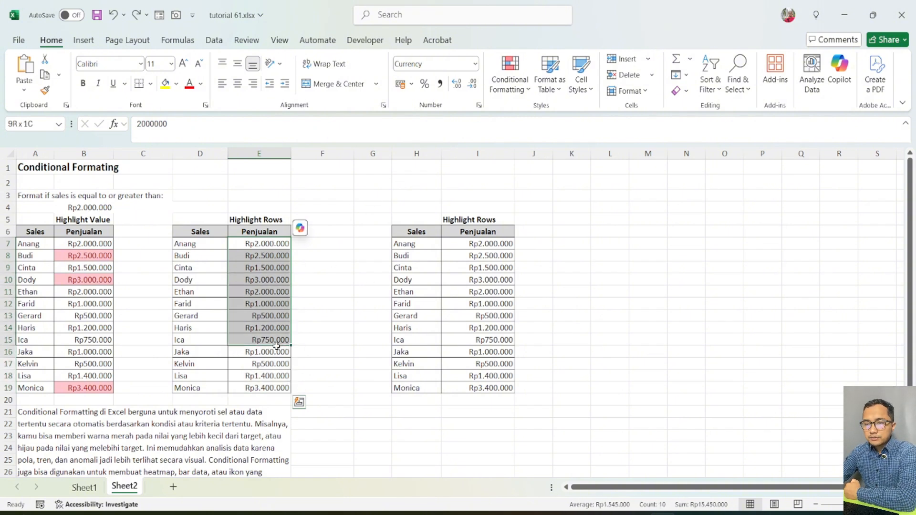
click(323, 244)
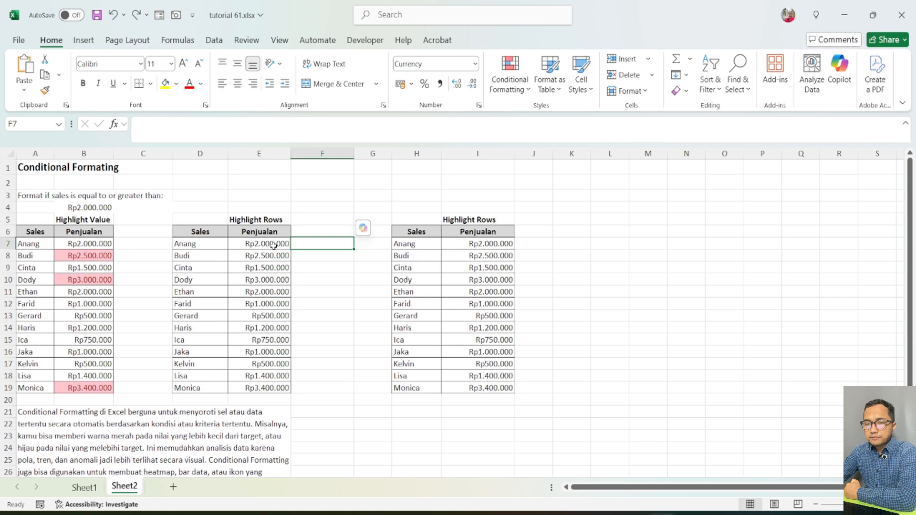
drag(274, 245, 271, 389)
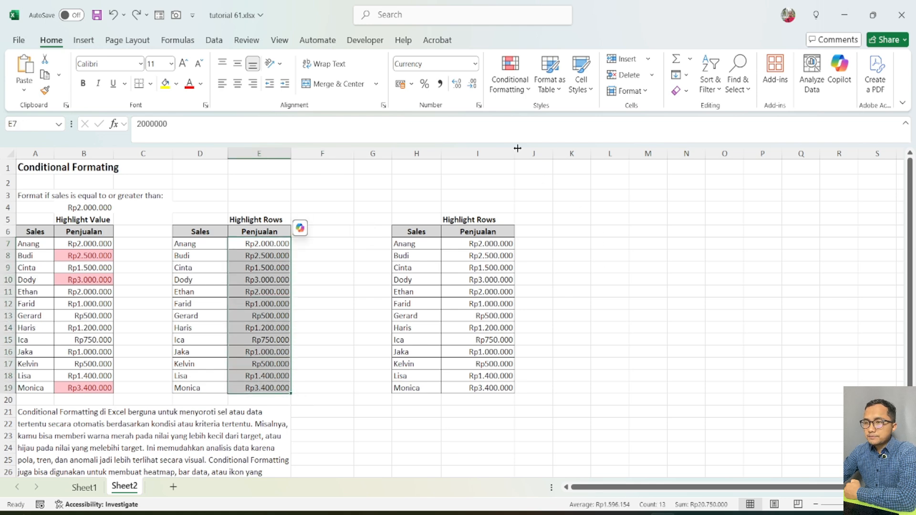
click(510, 76)
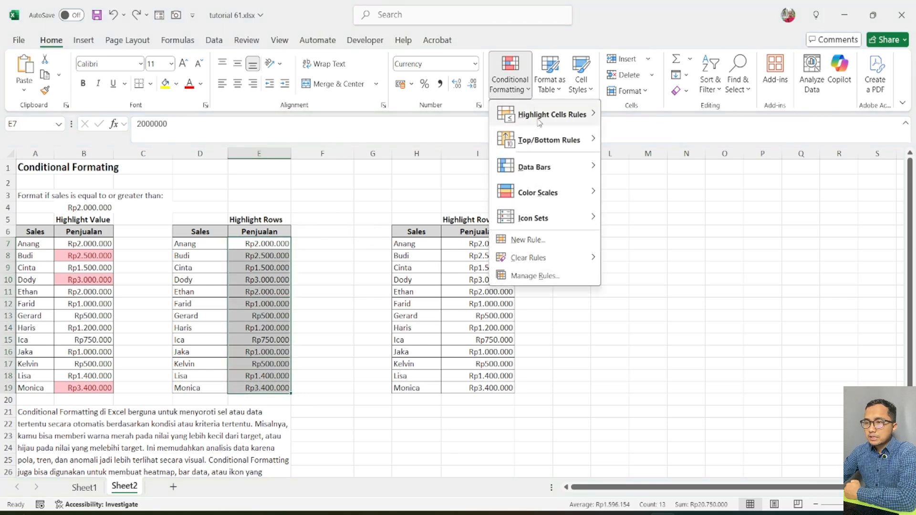
click(562, 246)
click(386, 144)
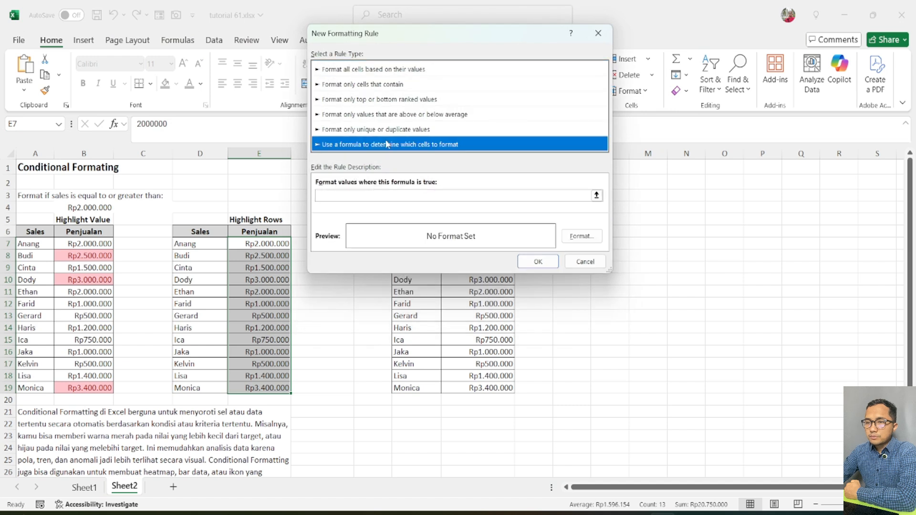
Set the rule's formula to =$E$7>=$B$4, comparing the first Penjualan value with the threshold cell.
click(420, 195)
click(249, 244)
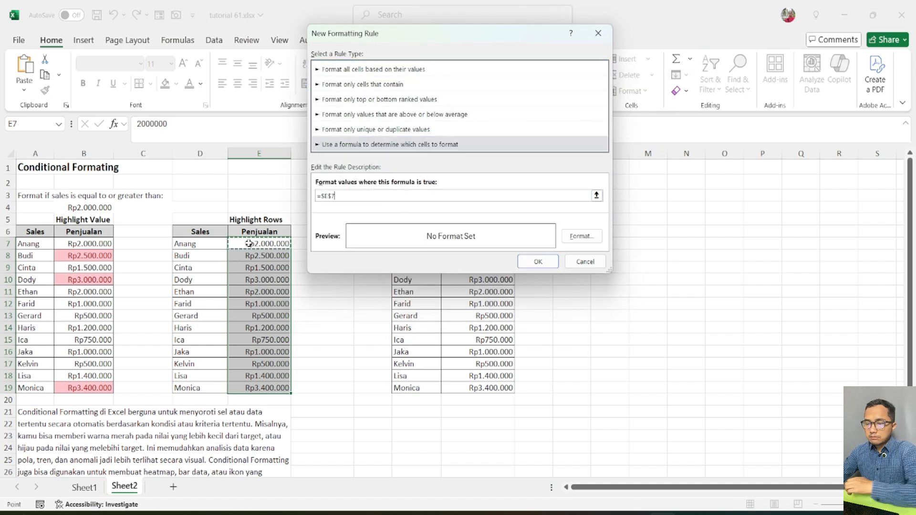
text(>=)
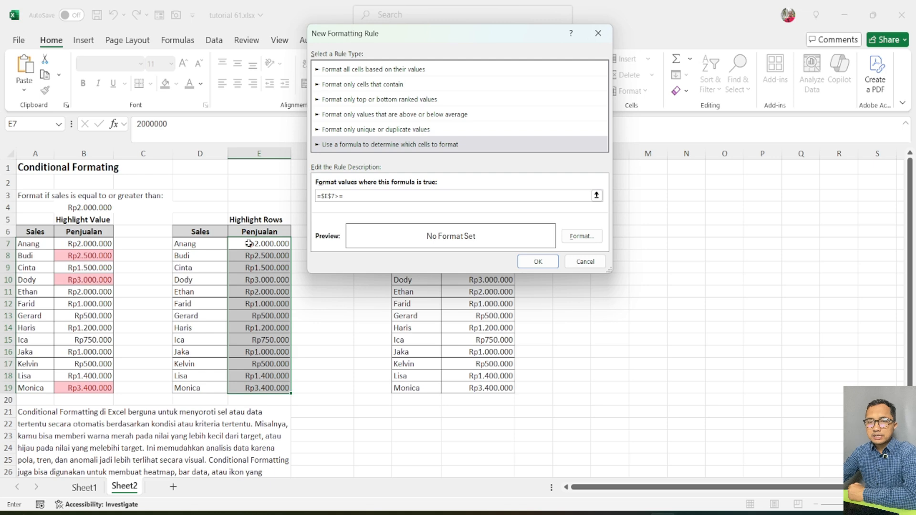
click(79, 207)
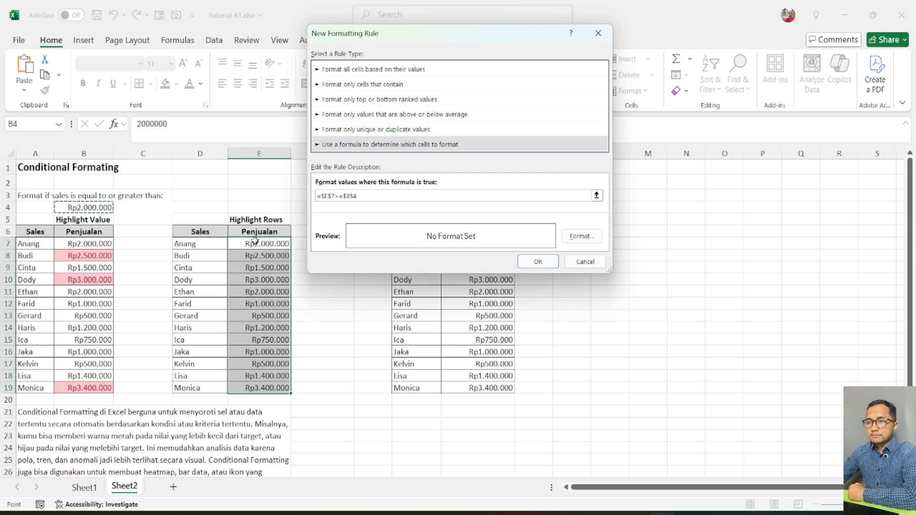
Give the rule a lighter blue fill, copy its formula, and apply the rule to E7:E19.
click(581, 237)
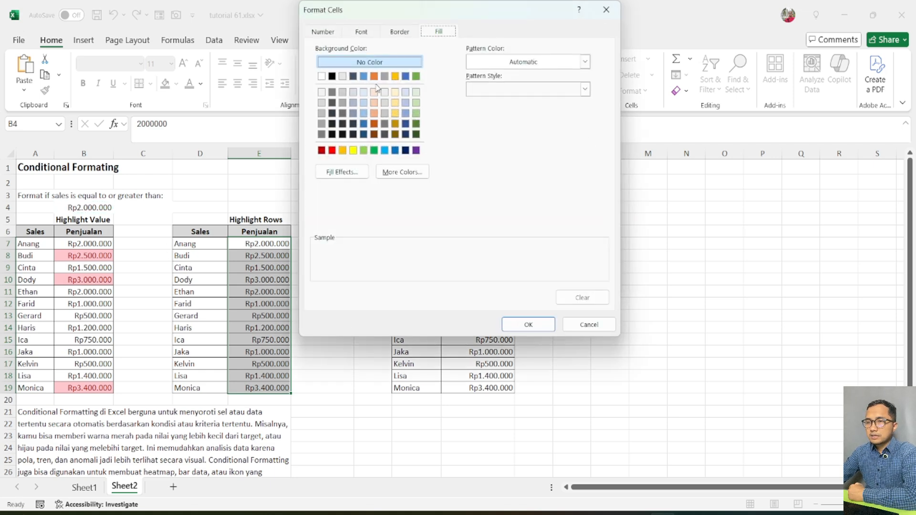
click(363, 76)
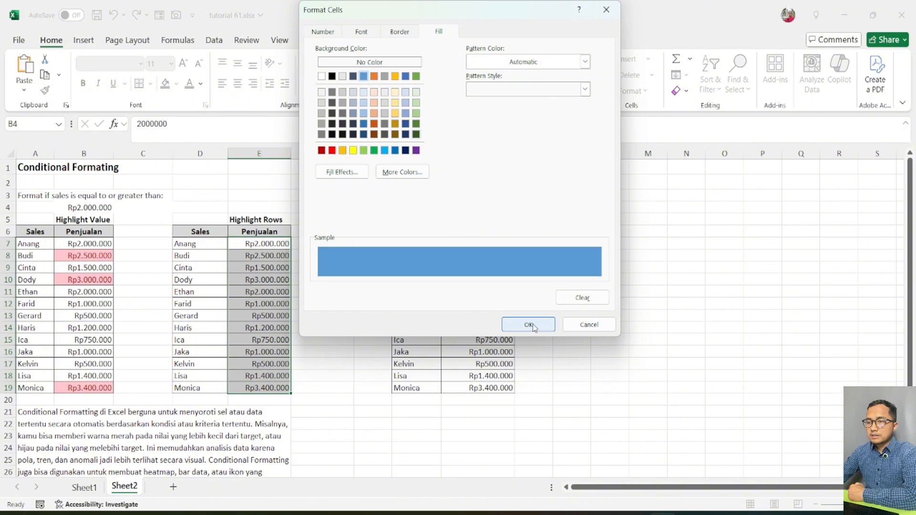
click(529, 325)
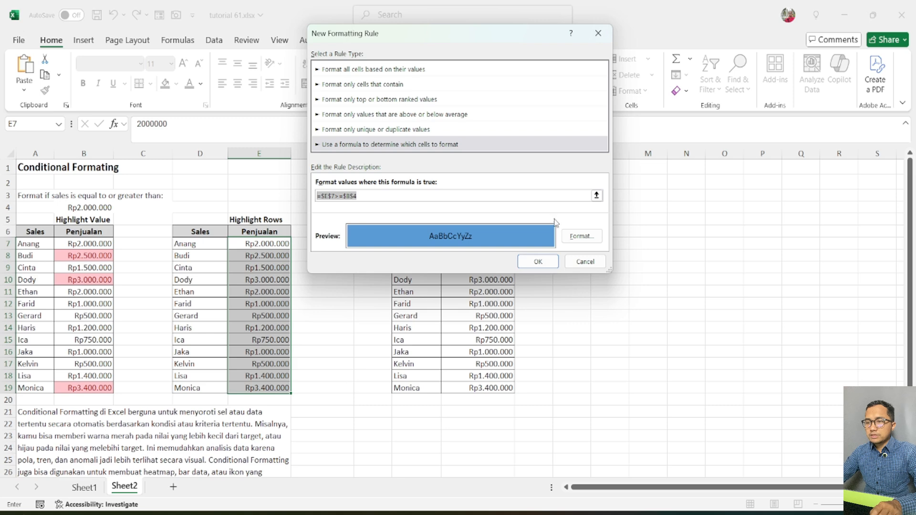
click(537, 262)
Paste the formula =$E$7>=$B$4 into F7 and fill it down to F19 as a test of the rule.
click(317, 244)
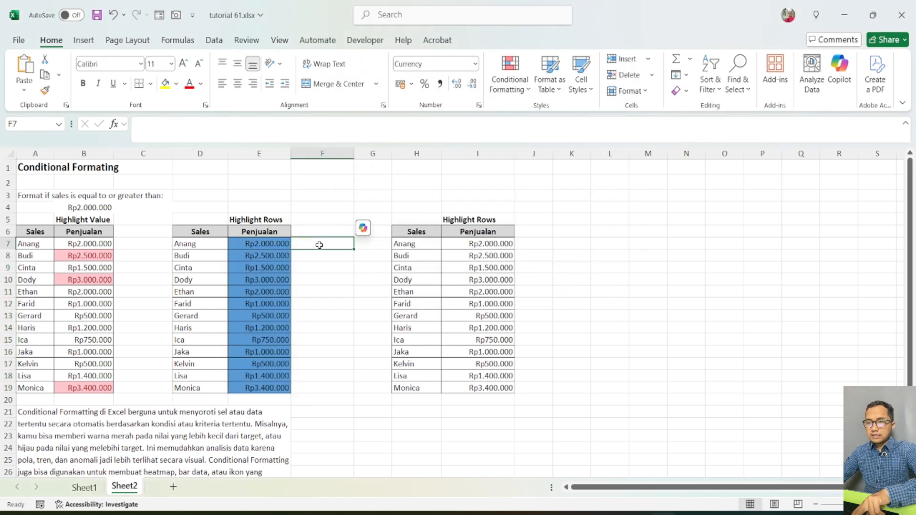
key(ctrl+v)
key(Down)
key(Down)
key(Down)
key(Down)
key(Down)
key(Down)
click(330, 246)
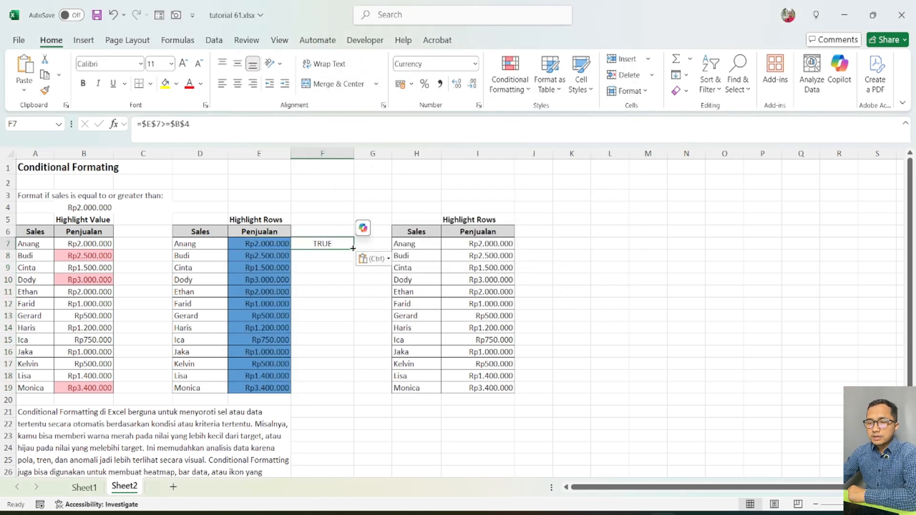
drag(354, 250, 347, 396)
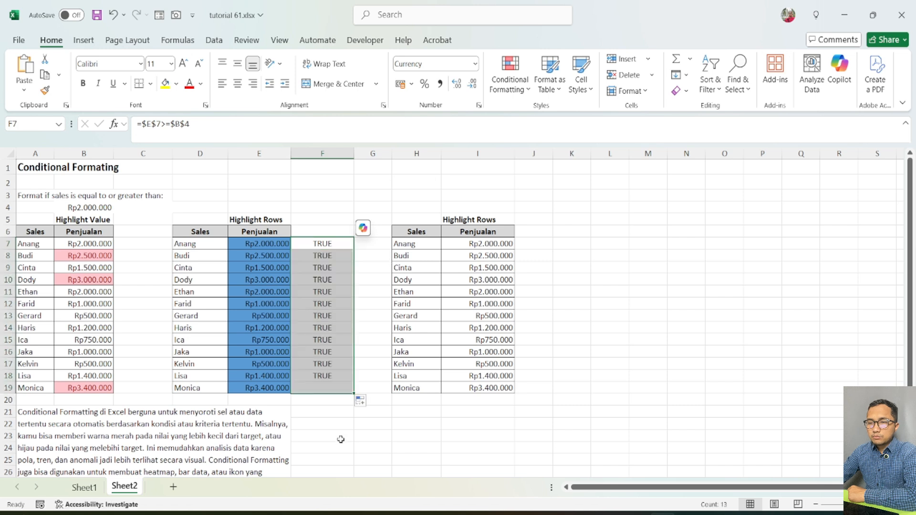
Examine the cell references in the test formulas in F8 and F9, comparing them with cells E7 and B4.
click(324, 255)
double_click(325, 254)
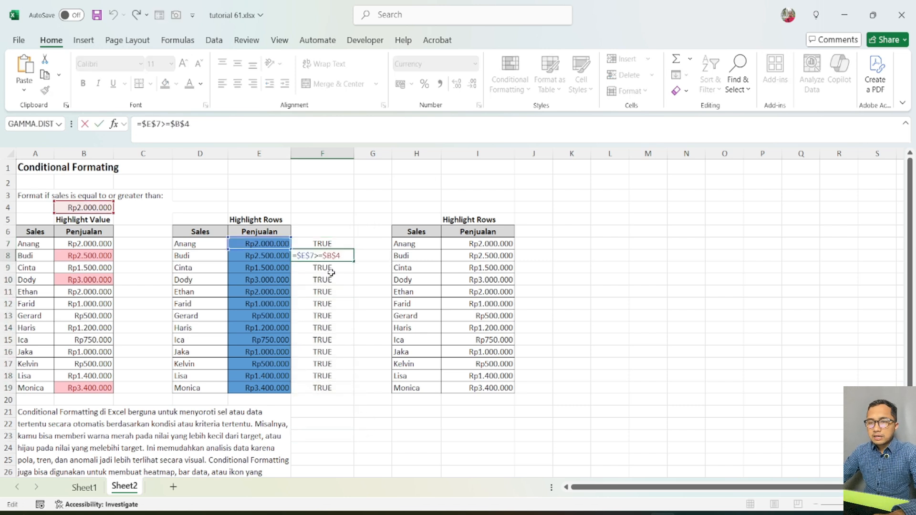
key(Escape)
click(317, 276)
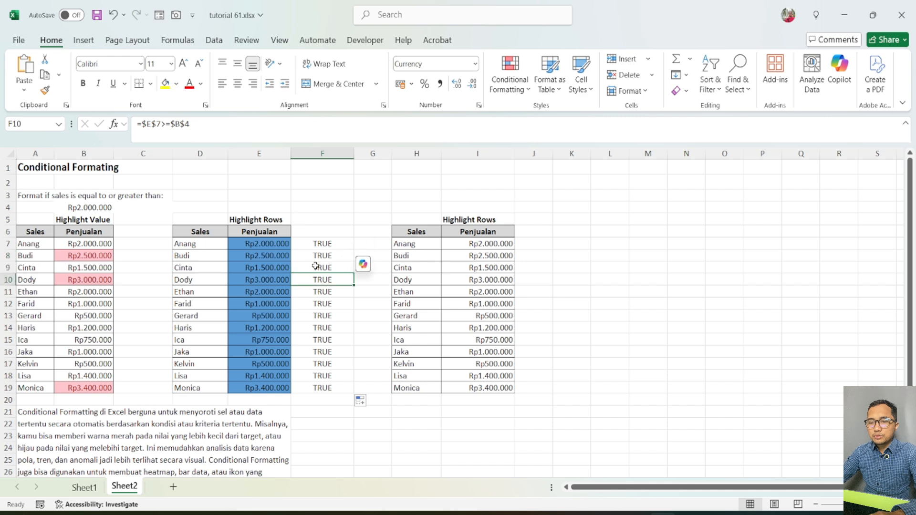
click(317, 266)
double_click(316, 266)
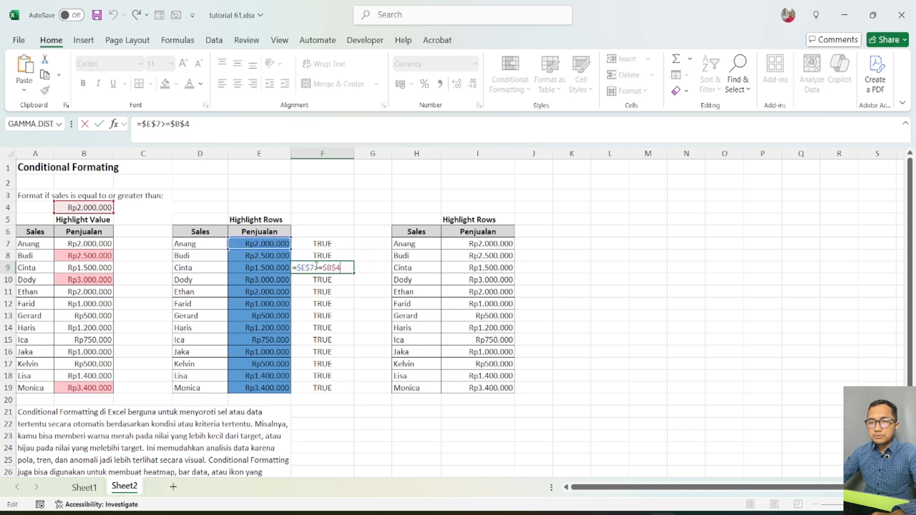
click(265, 246)
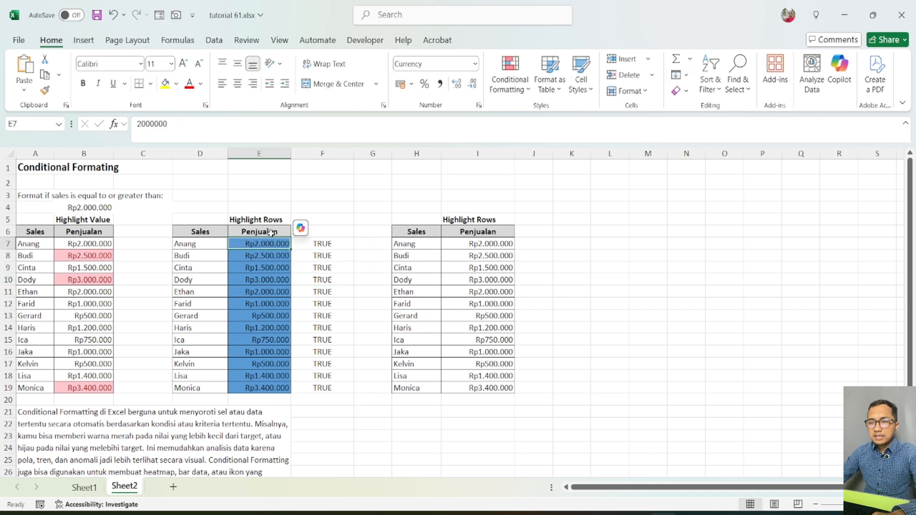
click(90, 208)
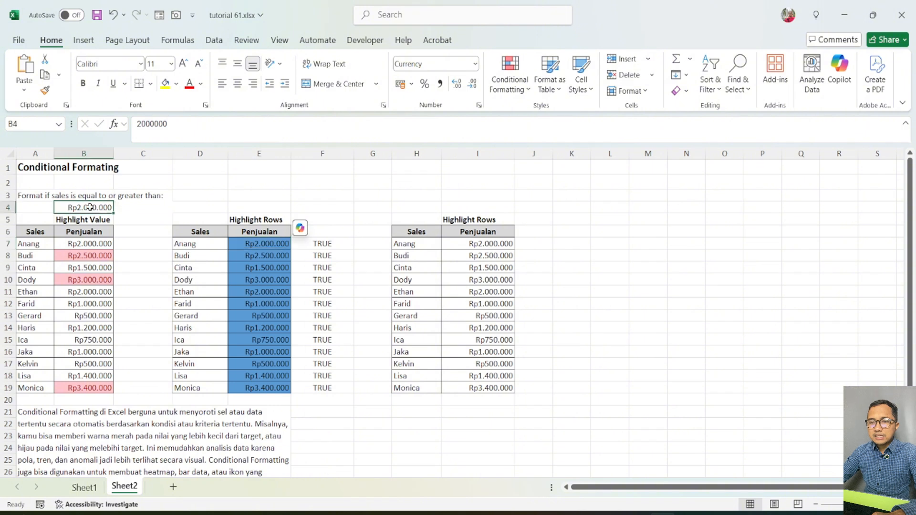
click(285, 242)
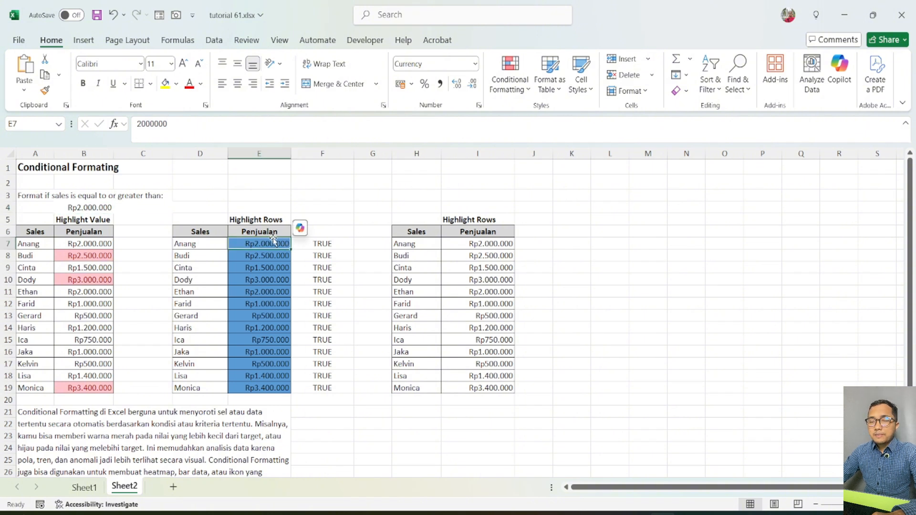
click(82, 209)
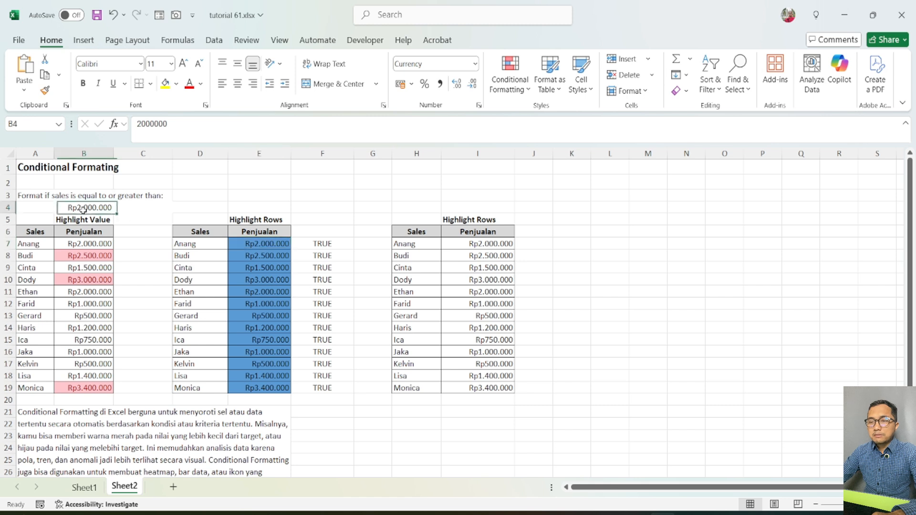
Delete the test formulas from F7:F19.
drag(323, 244, 320, 385)
key(Delete)
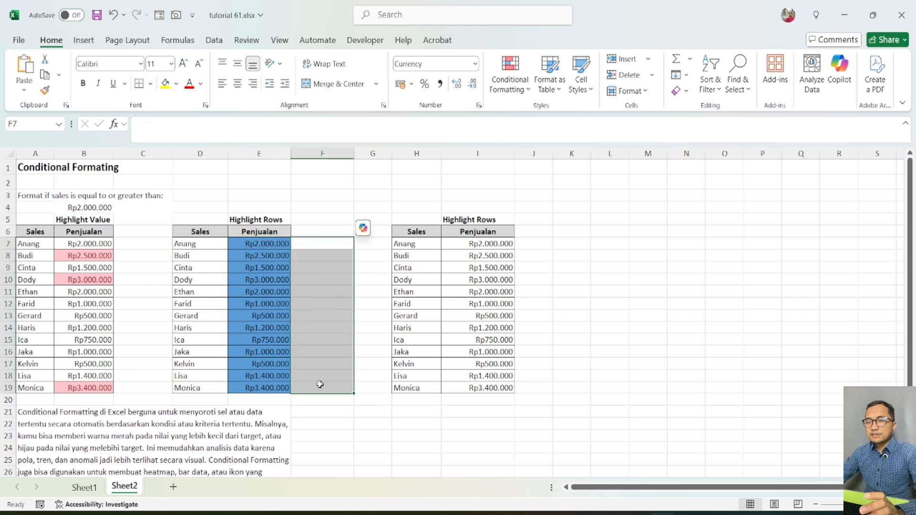
click(323, 207)
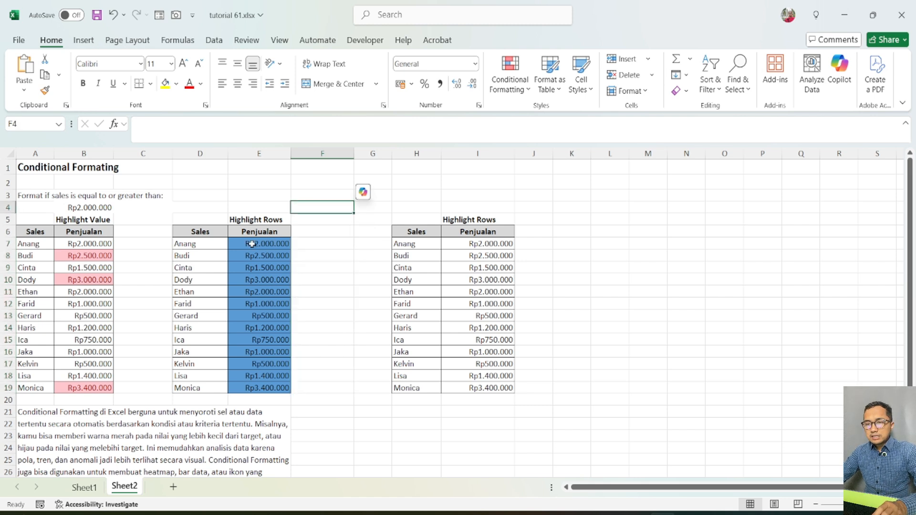
Clear the conditional formatting rules from the Penjualan cells E7:E19 only.
drag(259, 243, 256, 385)
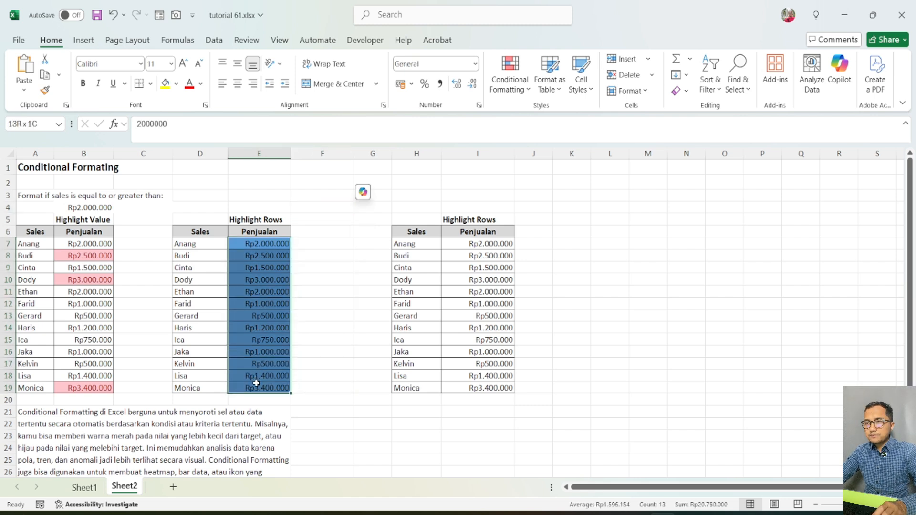
click(521, 86)
mouse_move(525, 260)
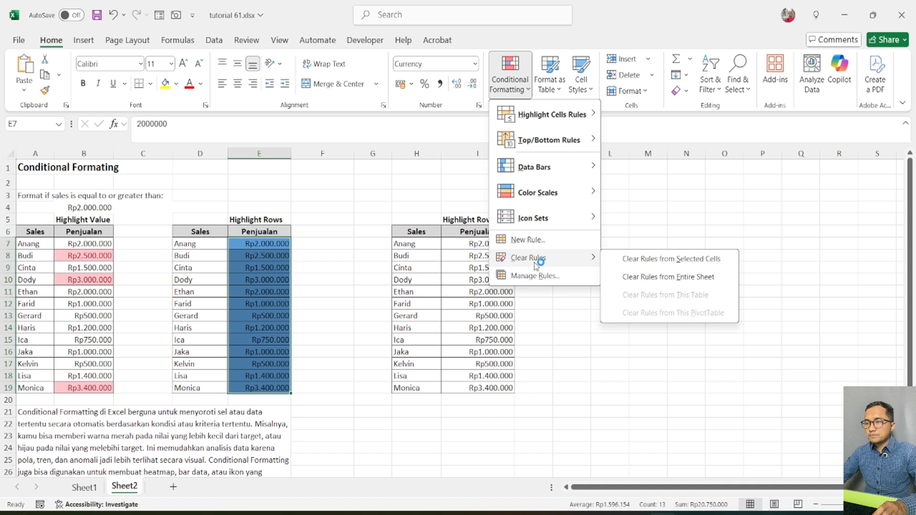
click(647, 260)
click(370, 267)
Start a formula-based conditional formatting rule for the Penjualan cells E7:E19, with a red fill and bold font.
drag(252, 244, 258, 389)
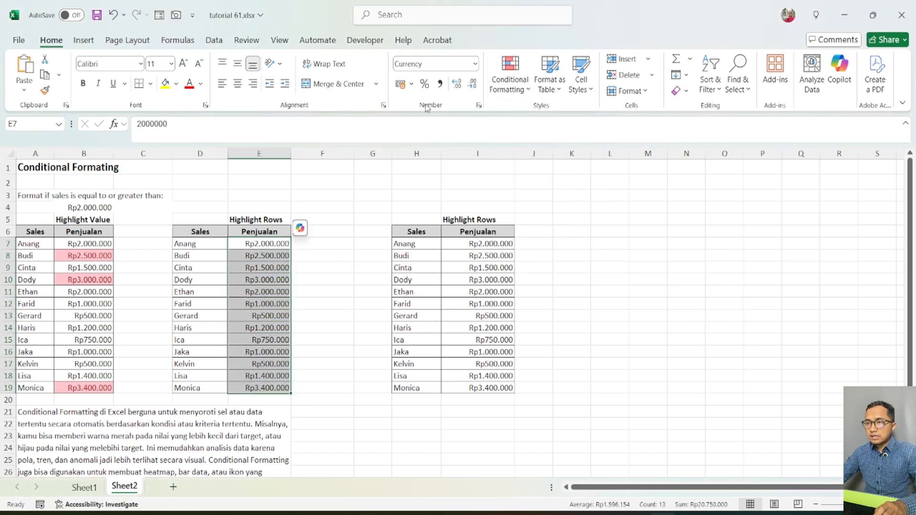
click(510, 81)
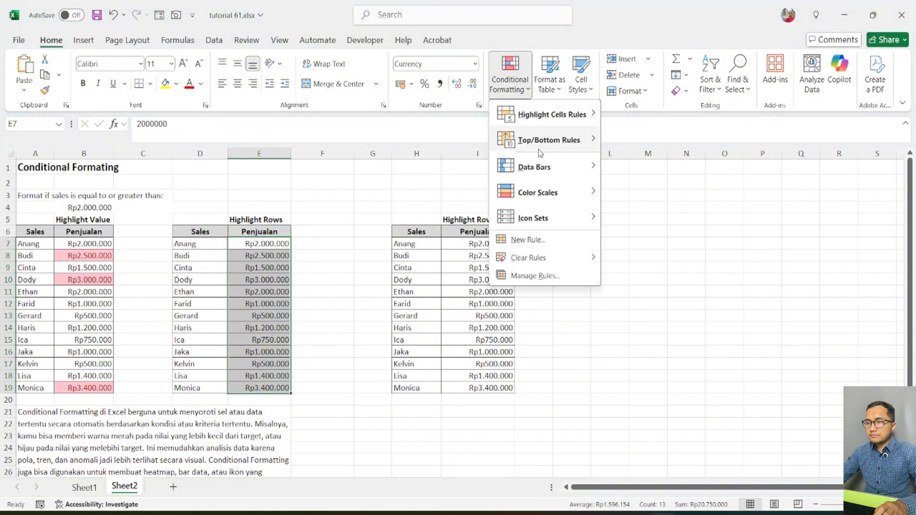
click(554, 241)
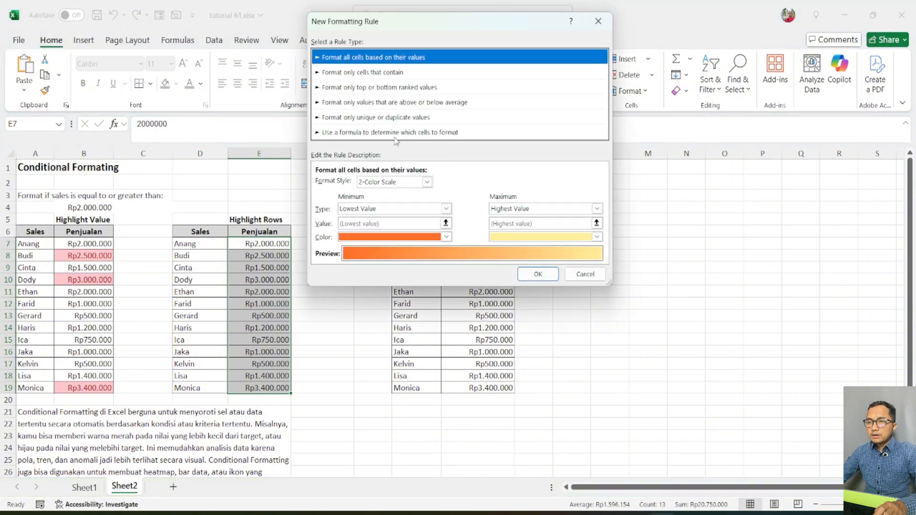
click(399, 134)
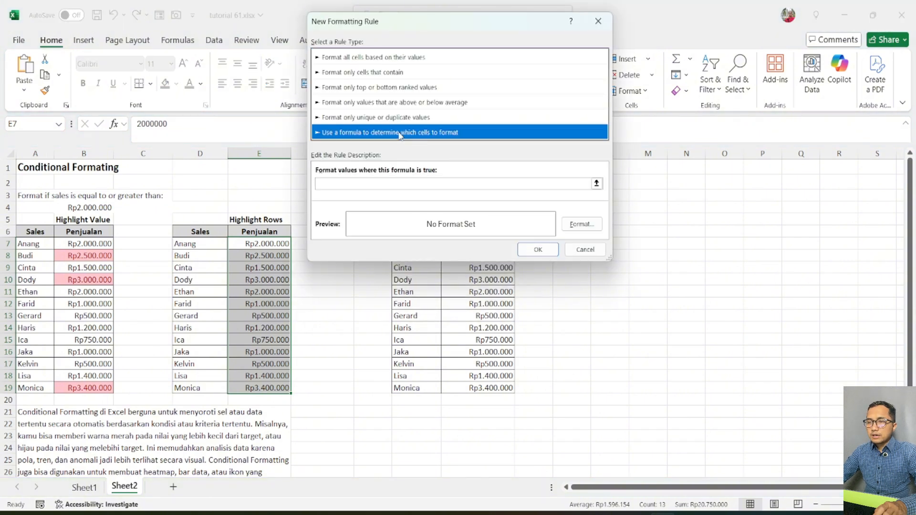
click(582, 224)
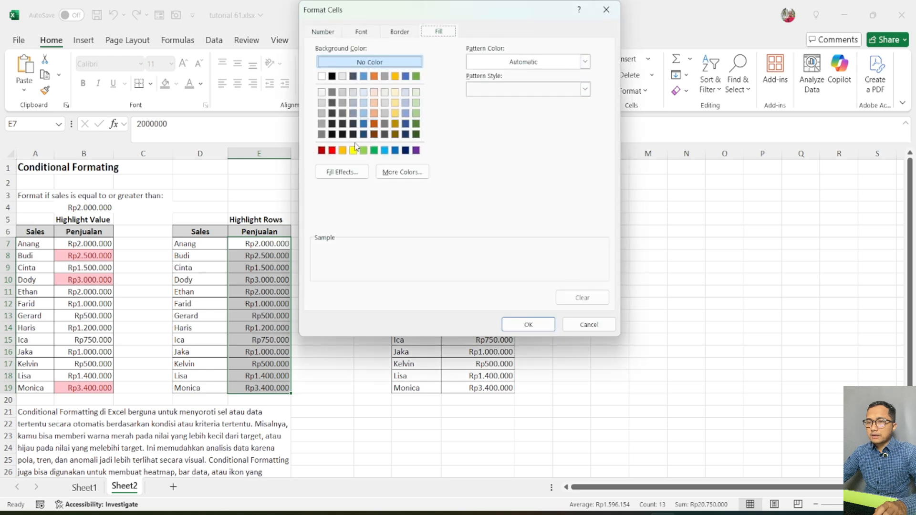
click(332, 150)
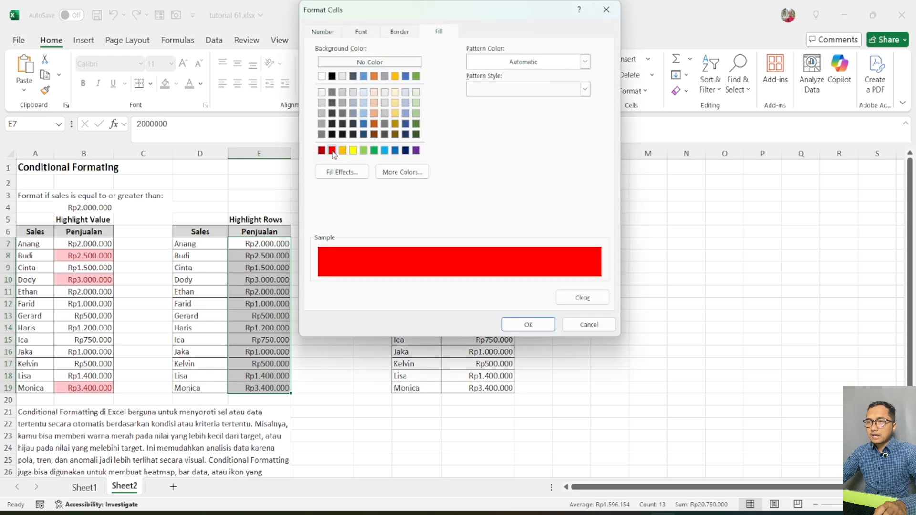
click(372, 35)
click(463, 91)
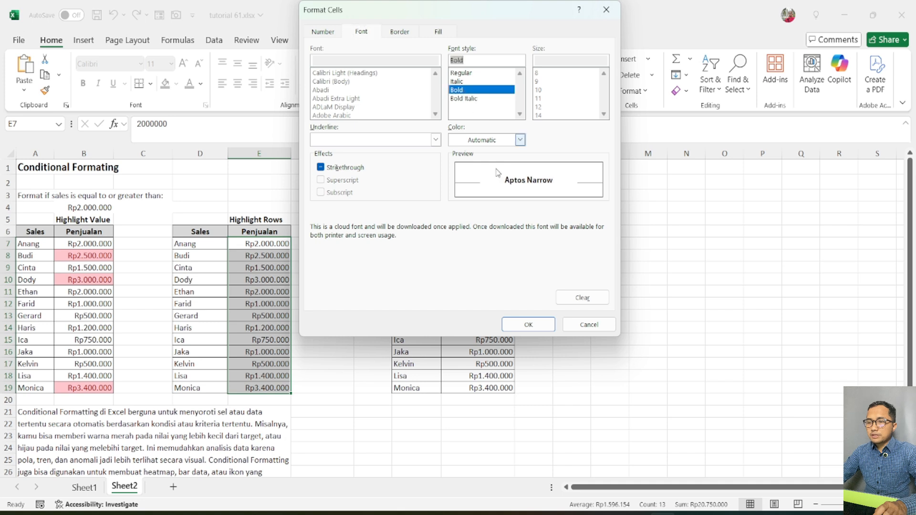
click(527, 325)
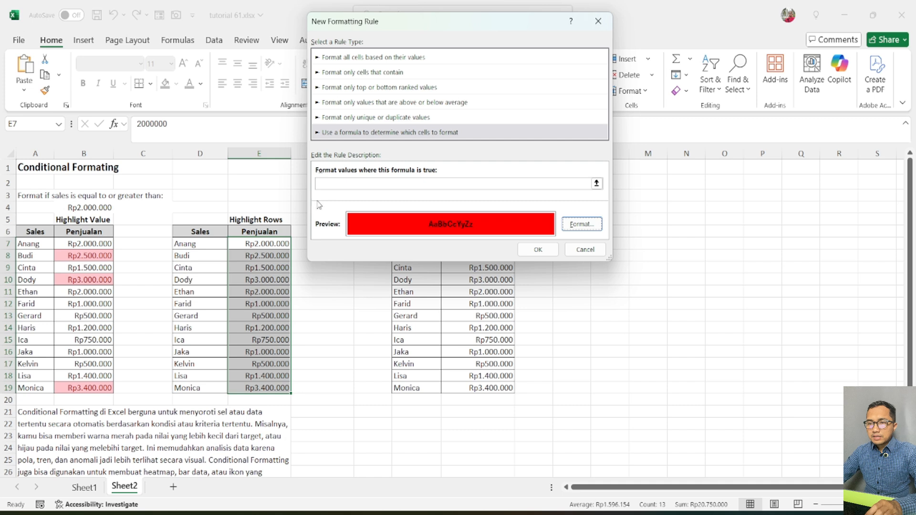
Enter the rule formula =$E7>=$B$4, with only the column of E7 locked, and apply the rule to E7:E19.
click(335, 183)
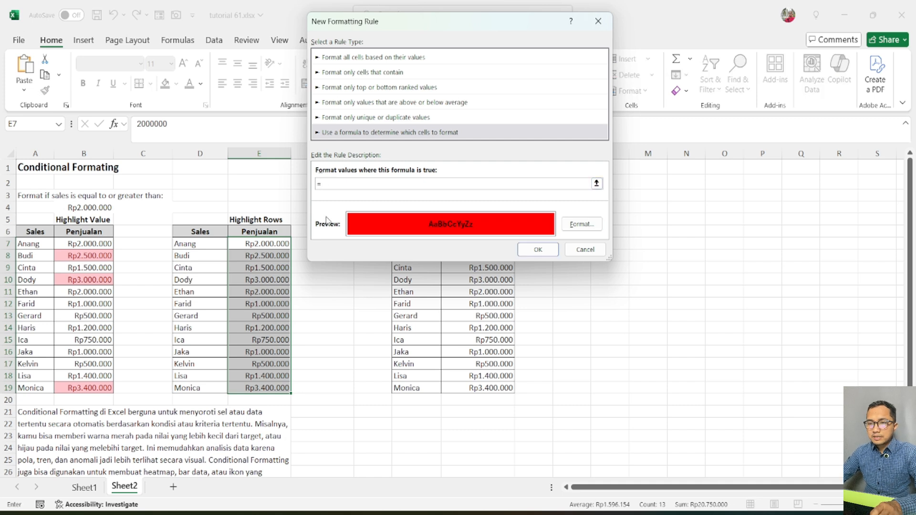
click(248, 243)
text(>)
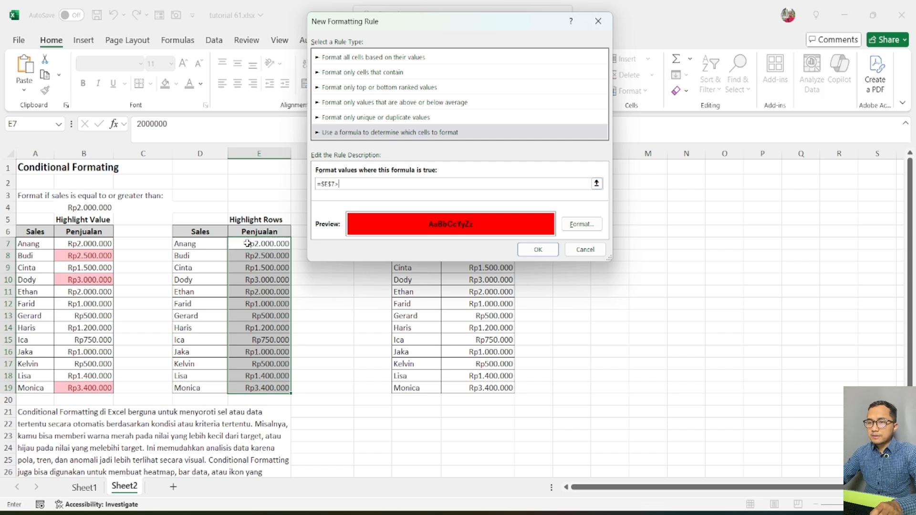
text(=)
click(90, 208)
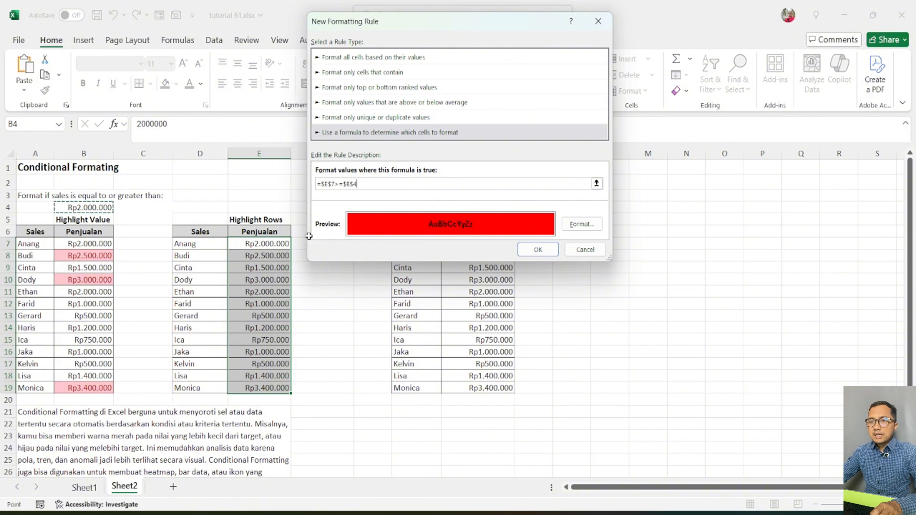
click(332, 183)
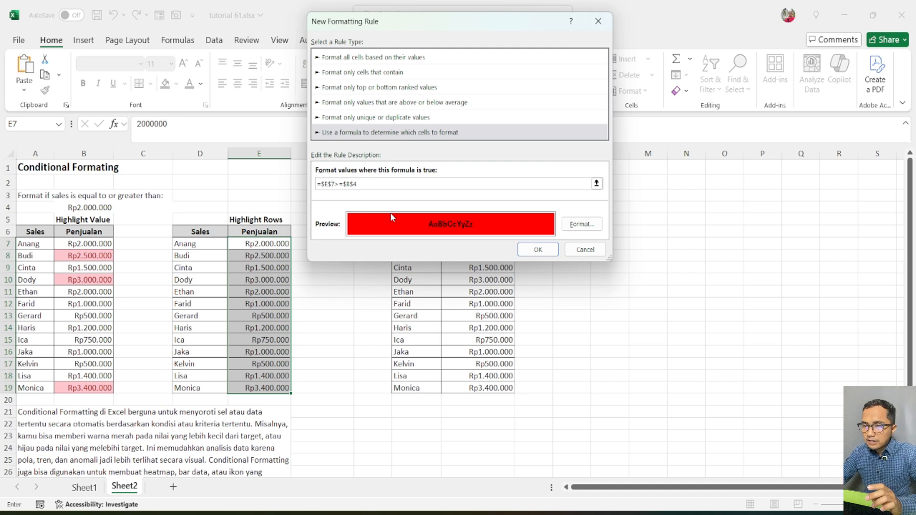
key(BackSpace)
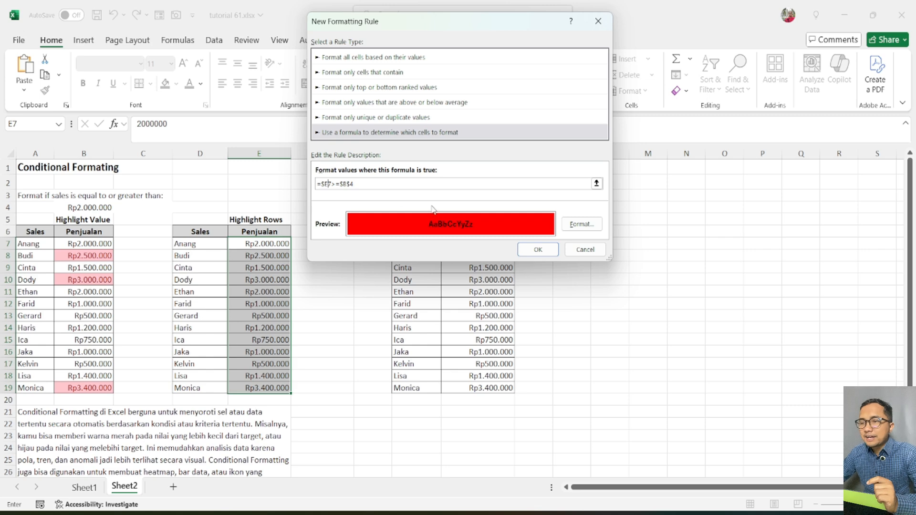
click(539, 248)
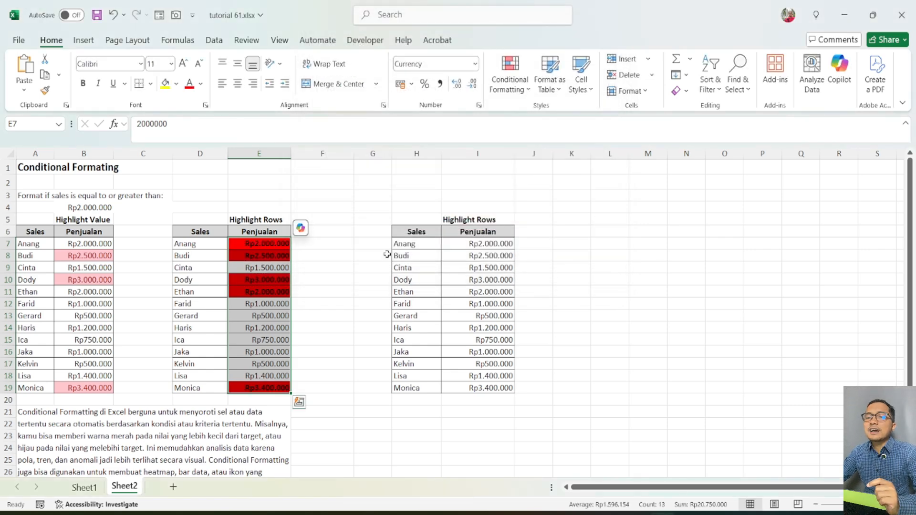
Examine which Penjualan cells in E7:E19 are highlighted and compare them with the Sales names in D7:D19.
click(324, 292)
drag(273, 246, 269, 387)
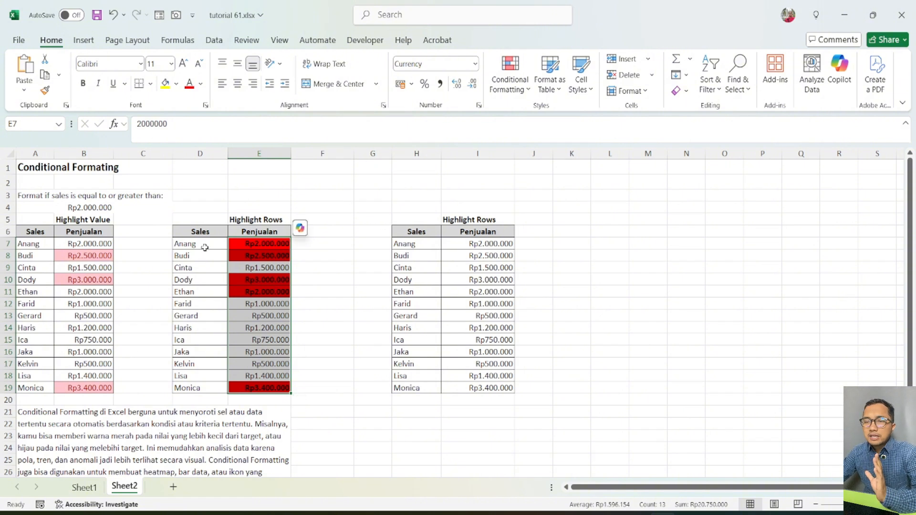
click(278, 288)
click(270, 244)
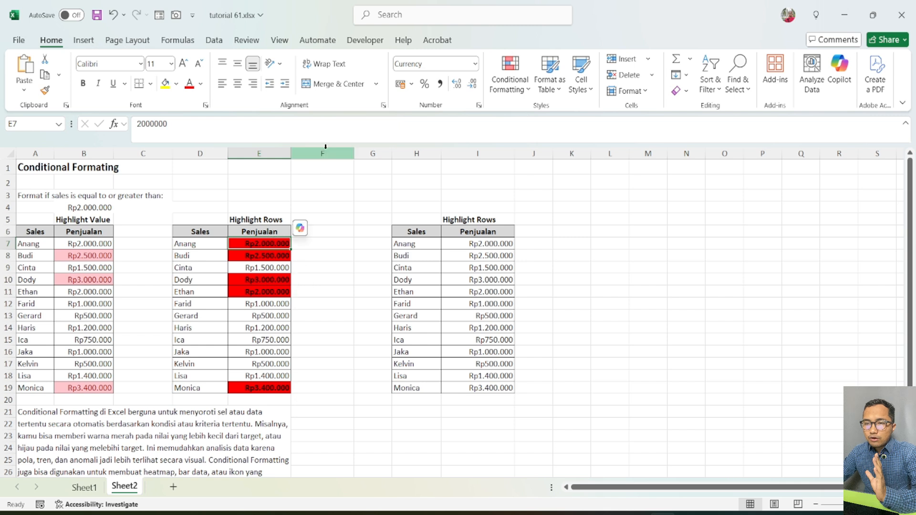
click(278, 257)
click(280, 244)
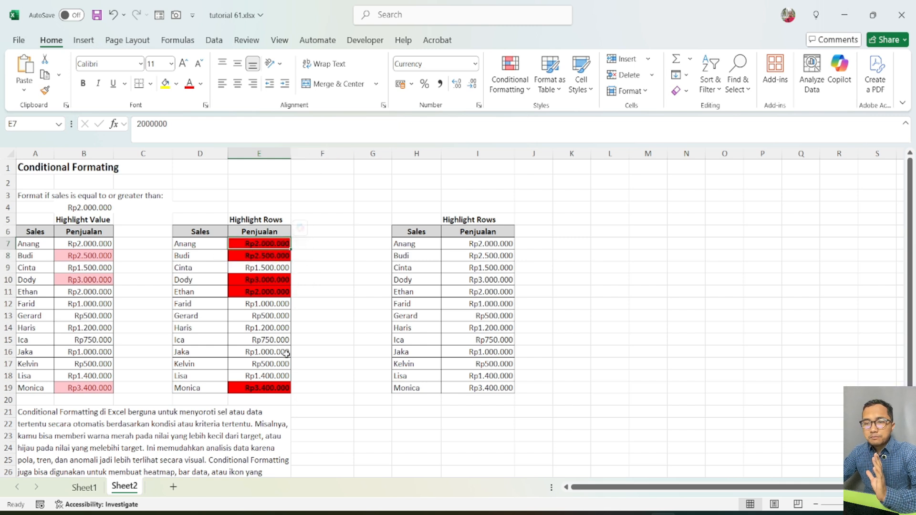
drag(211, 246, 214, 388)
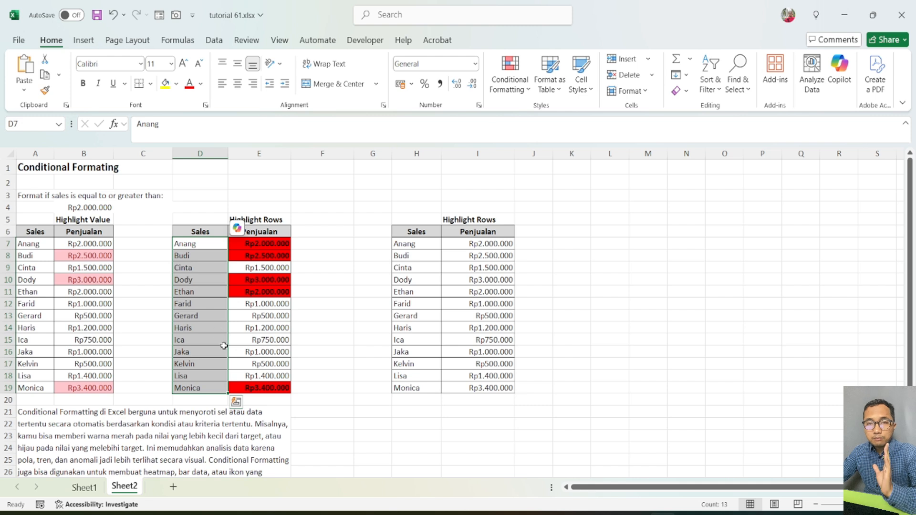
click(386, 184)
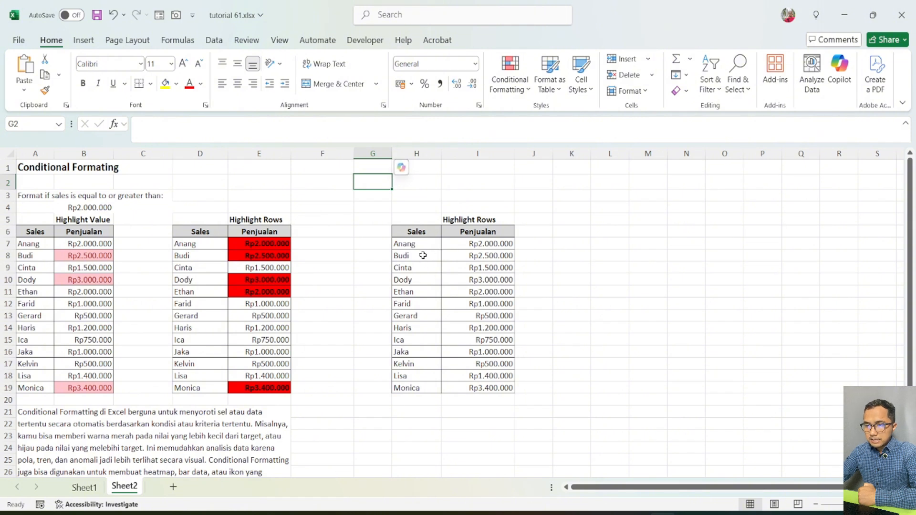
Start a formula-based conditional formatting rule for both columns of the third table, H7:I19, with a red fill and bold font.
drag(419, 247, 452, 388)
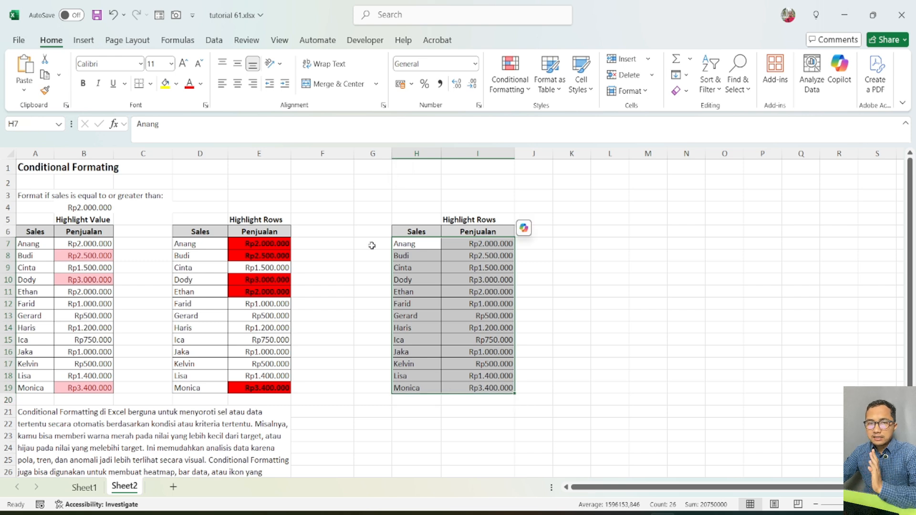
click(527, 92)
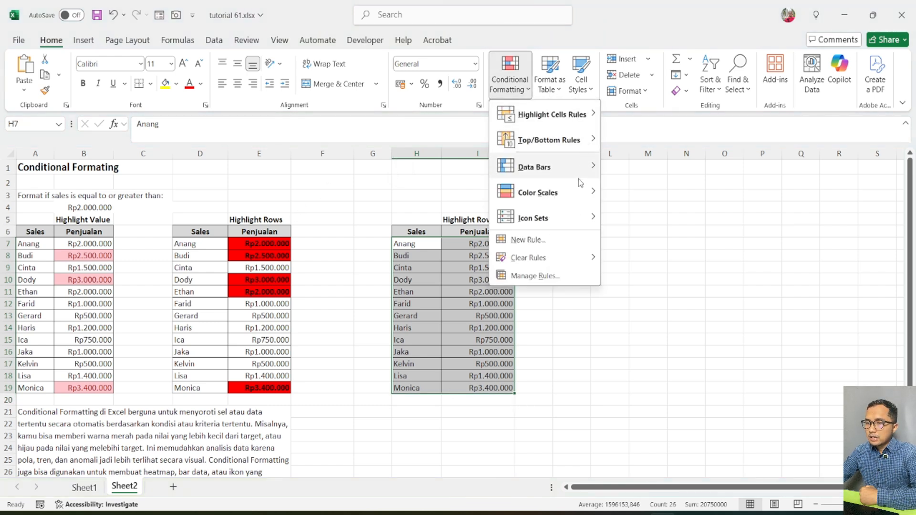
click(566, 243)
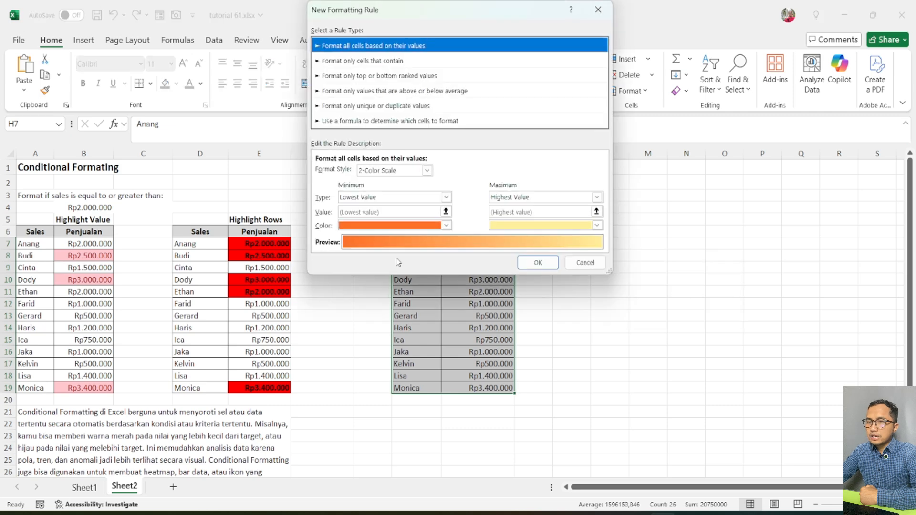
click(365, 121)
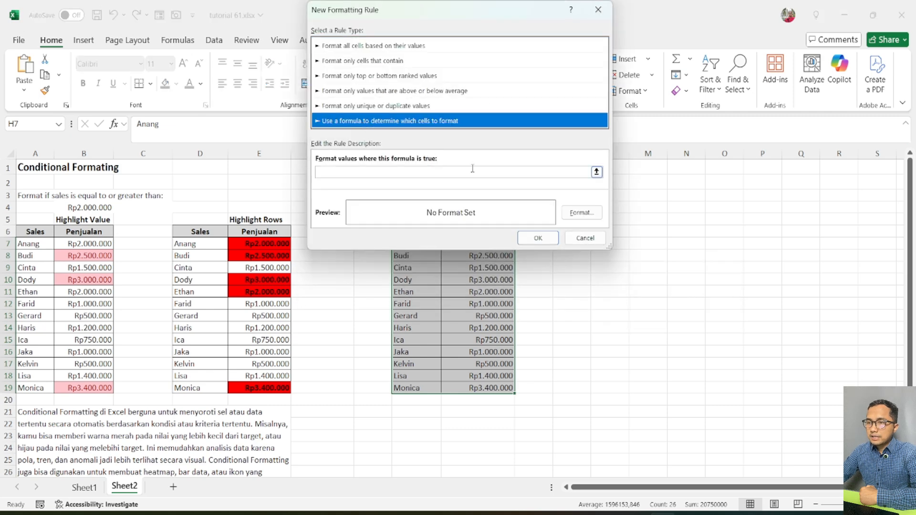
click(585, 213)
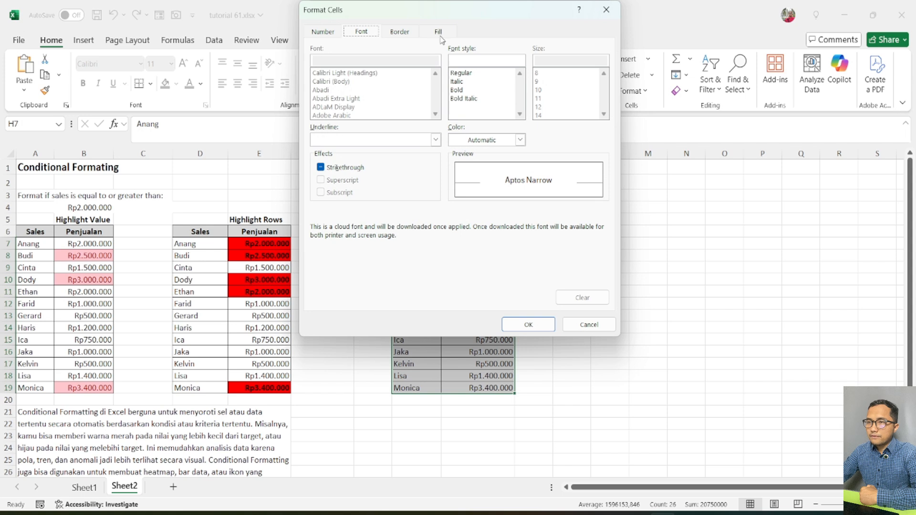
click(439, 33)
click(332, 150)
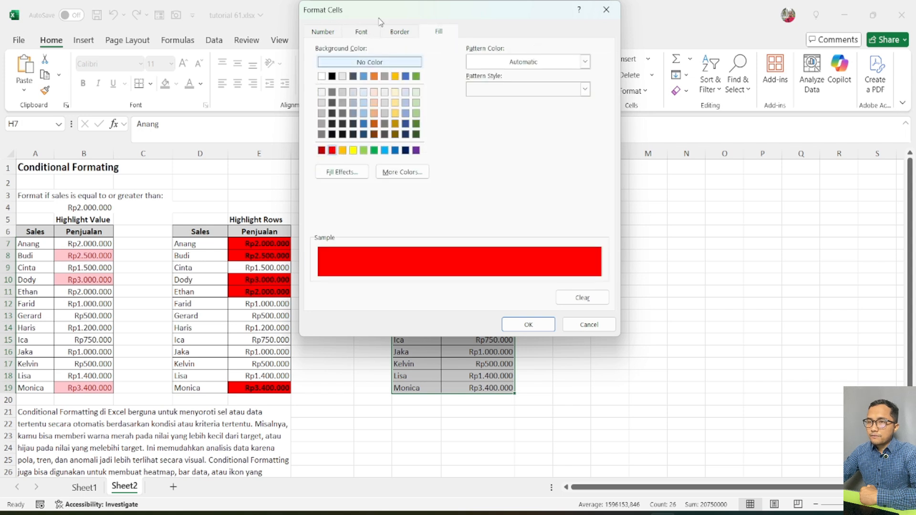
click(362, 32)
click(467, 91)
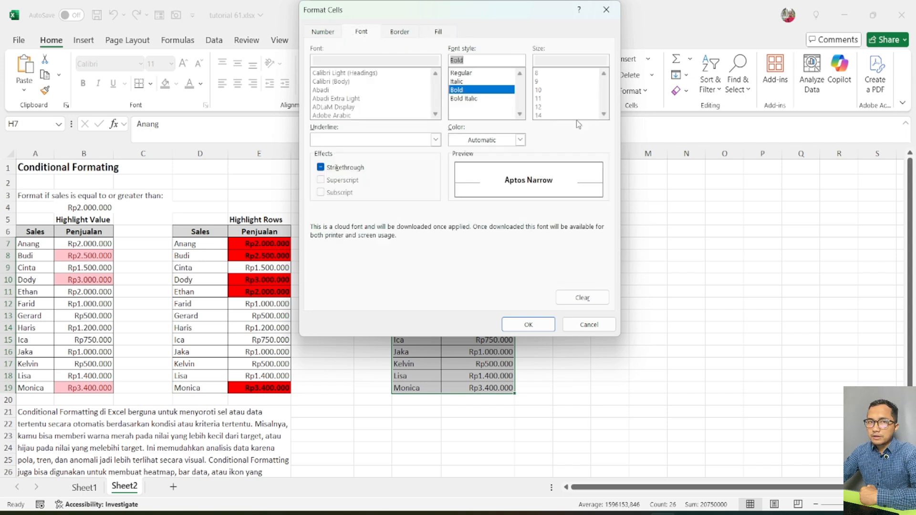
click(529, 325)
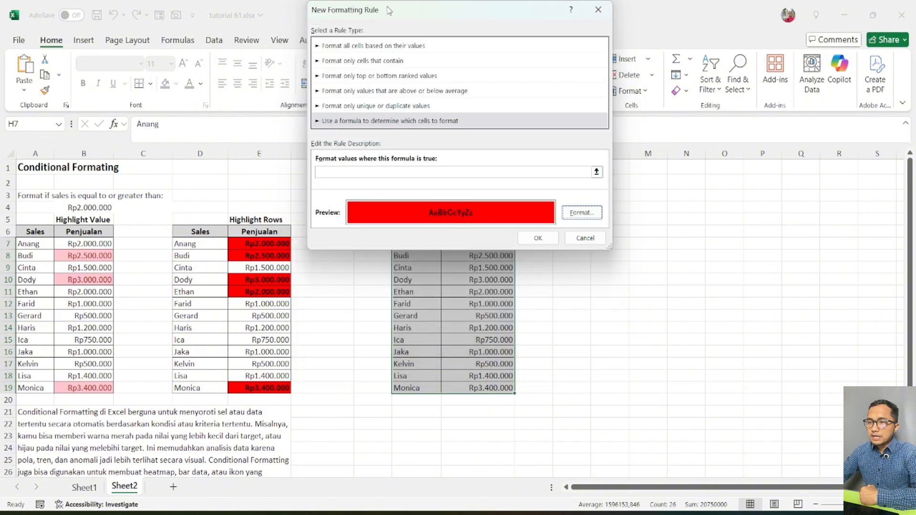
Enter the rule formula =$I7>=$B$4, keeping column I locked and row 7 relative, and apply the rule to H7:I19.
drag(389, 11, 625, 130)
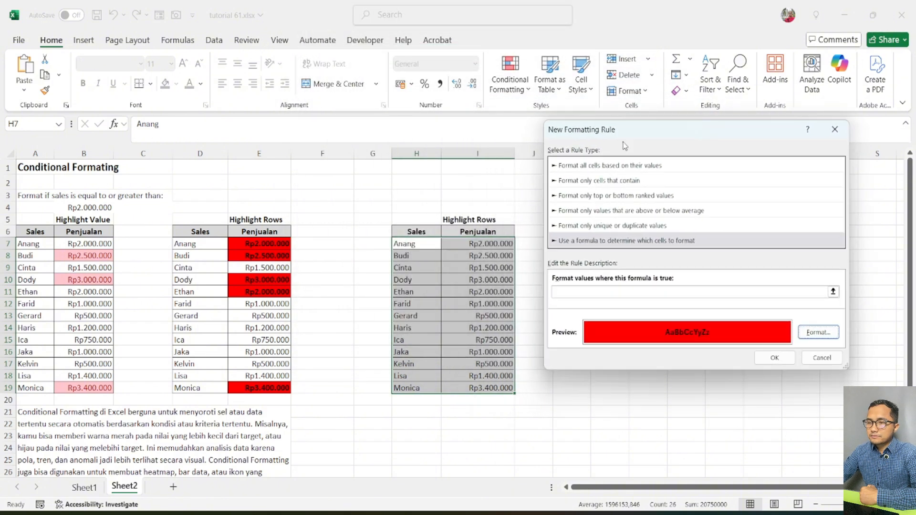
click(576, 295)
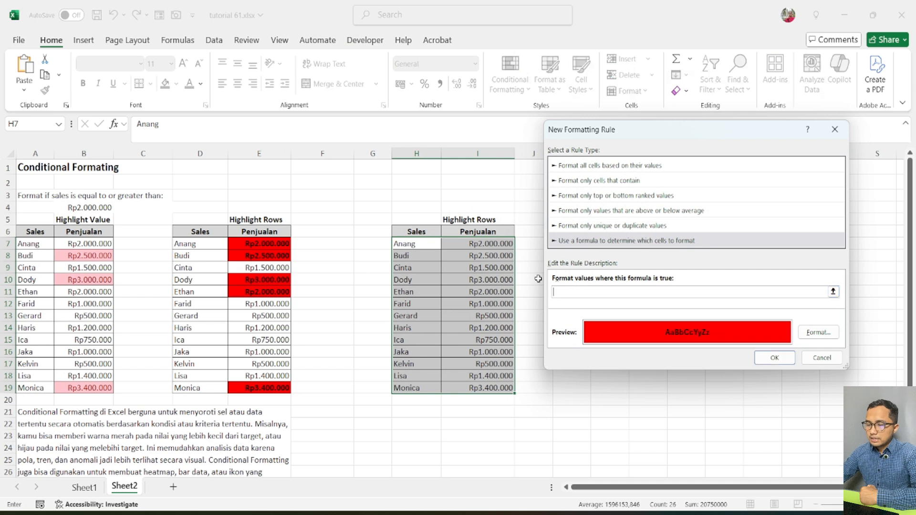
click(478, 245)
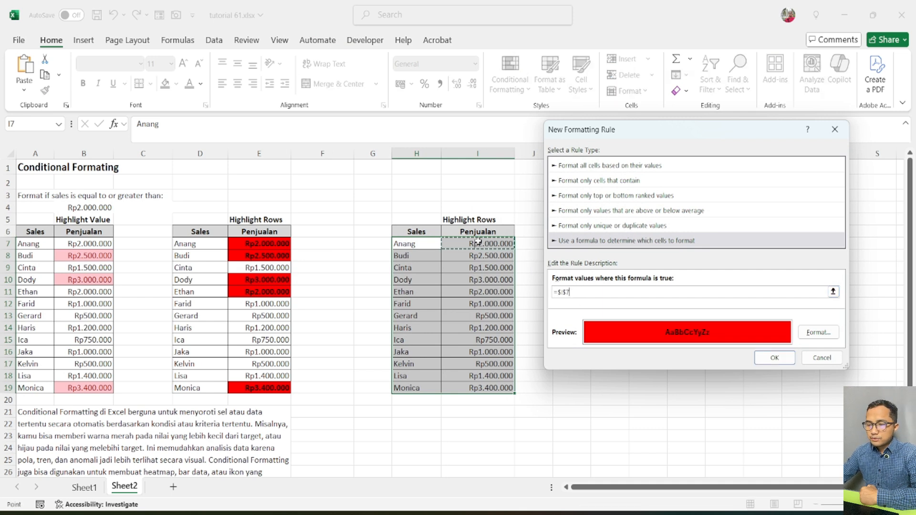
text(>)
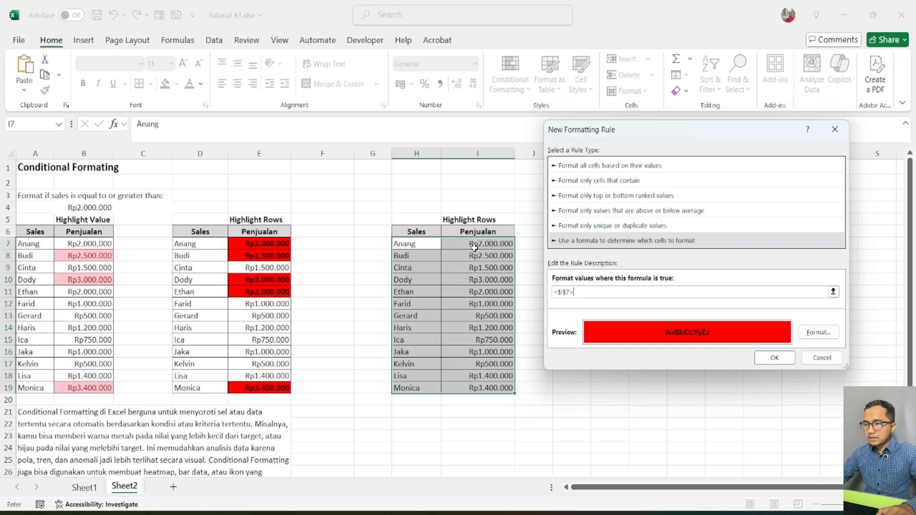
text(=)
click(96, 208)
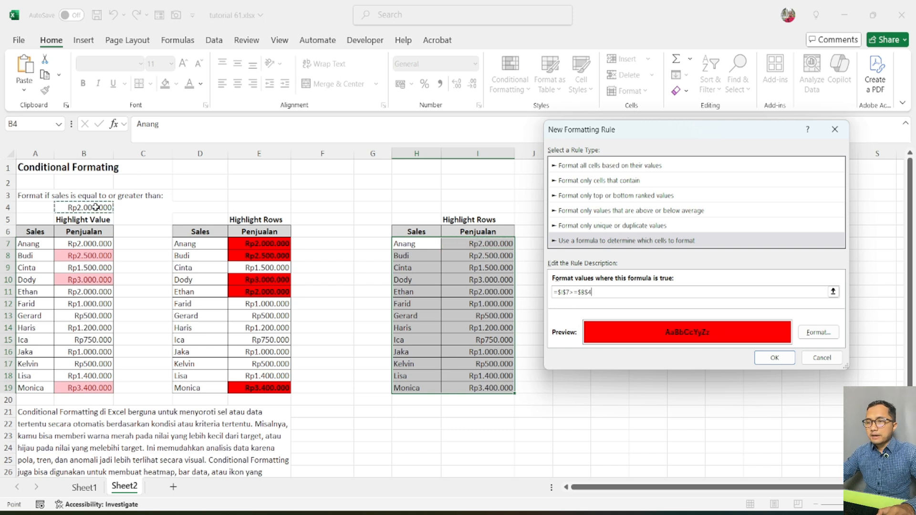
click(567, 293)
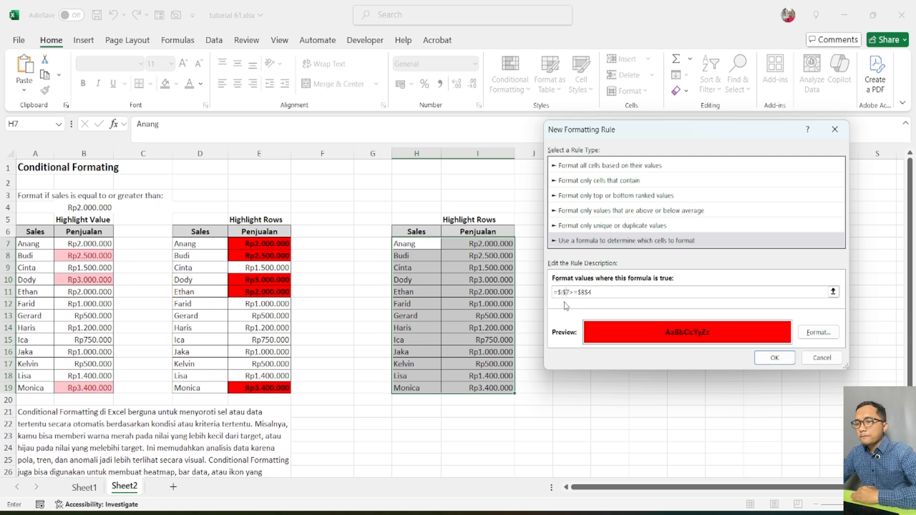
key(BackSpace)
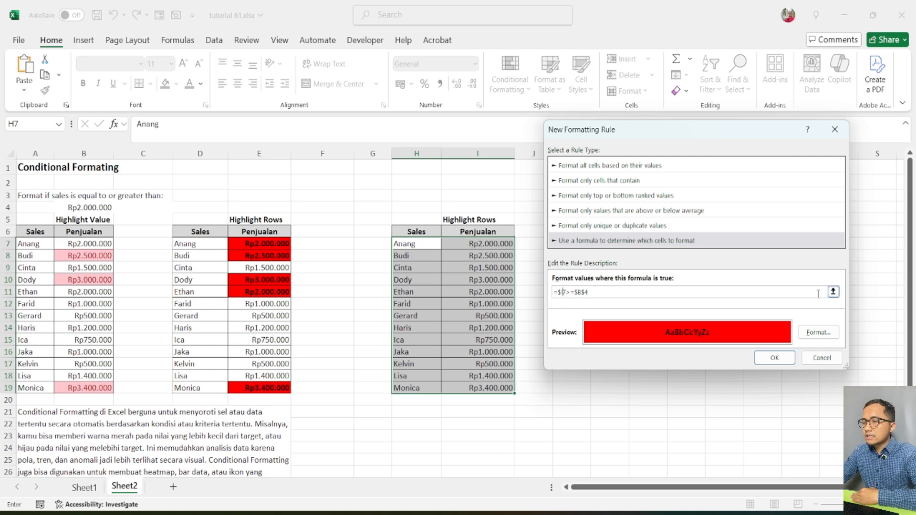
click(775, 358)
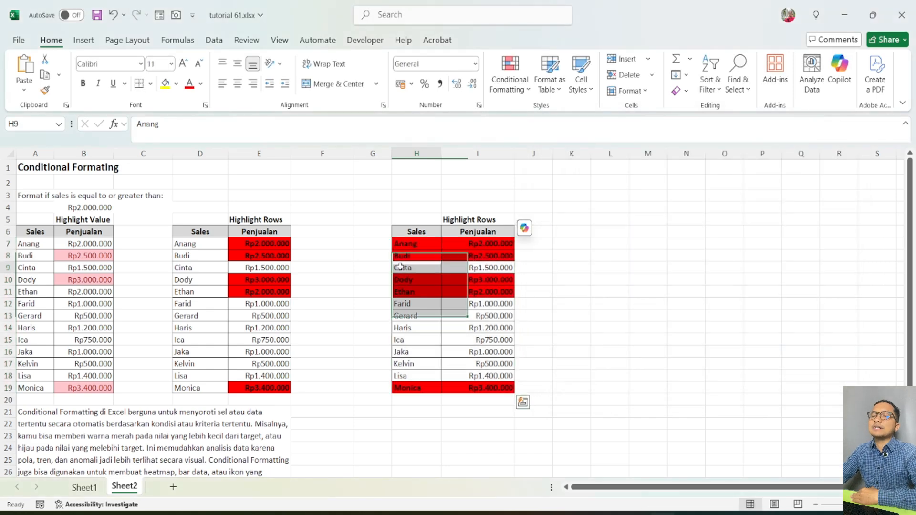
click(472, 352)
drag(417, 246, 417, 391)
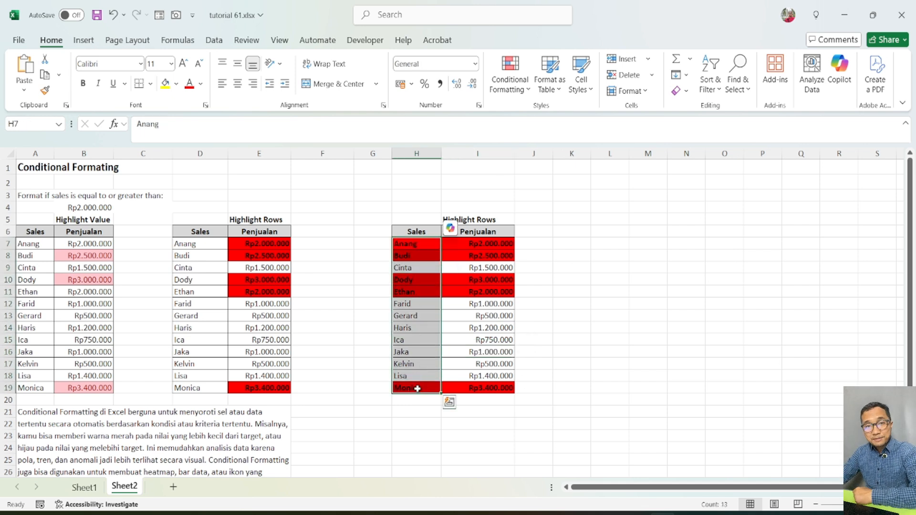
click(596, 252)
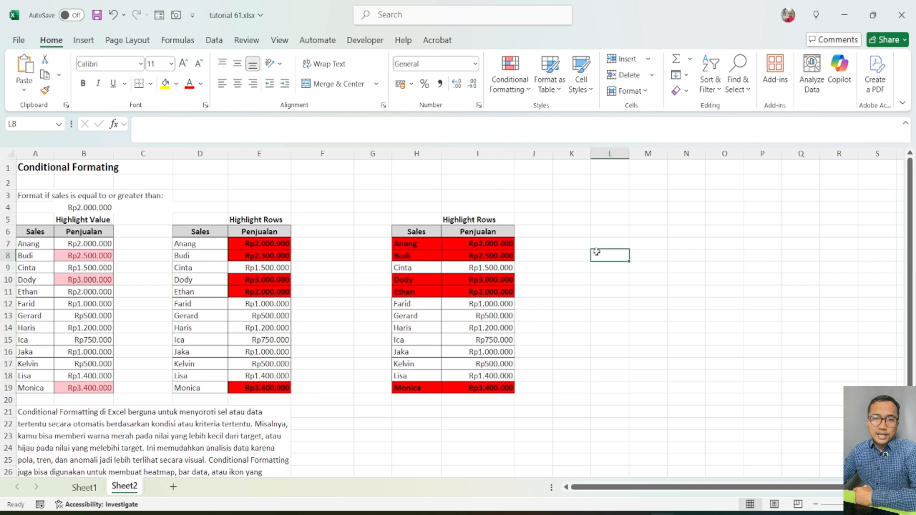